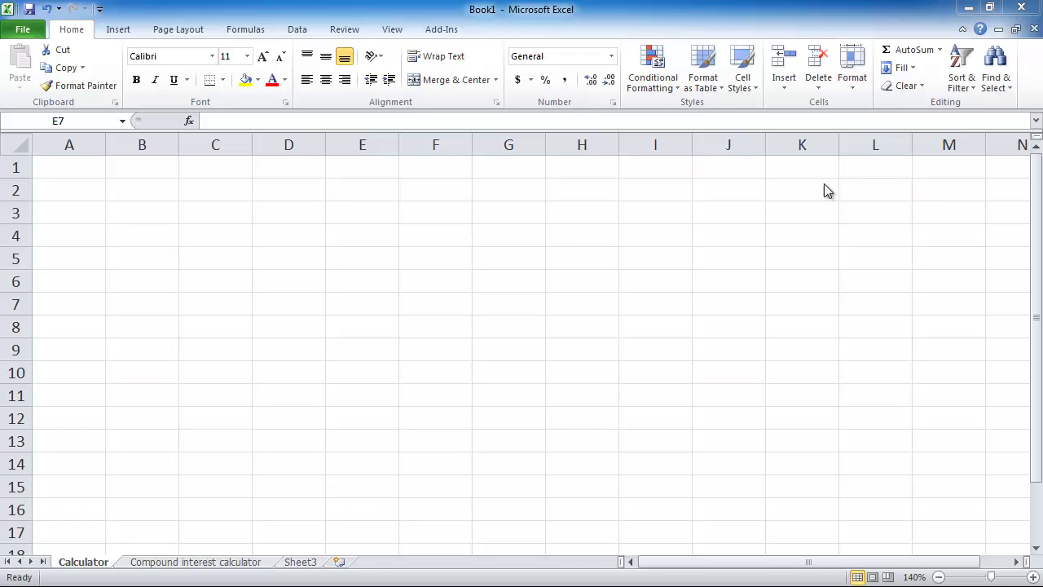
Enter 3, 5, 2, 3, 4 and 20 into cells E4 through E9.
click(378, 243)
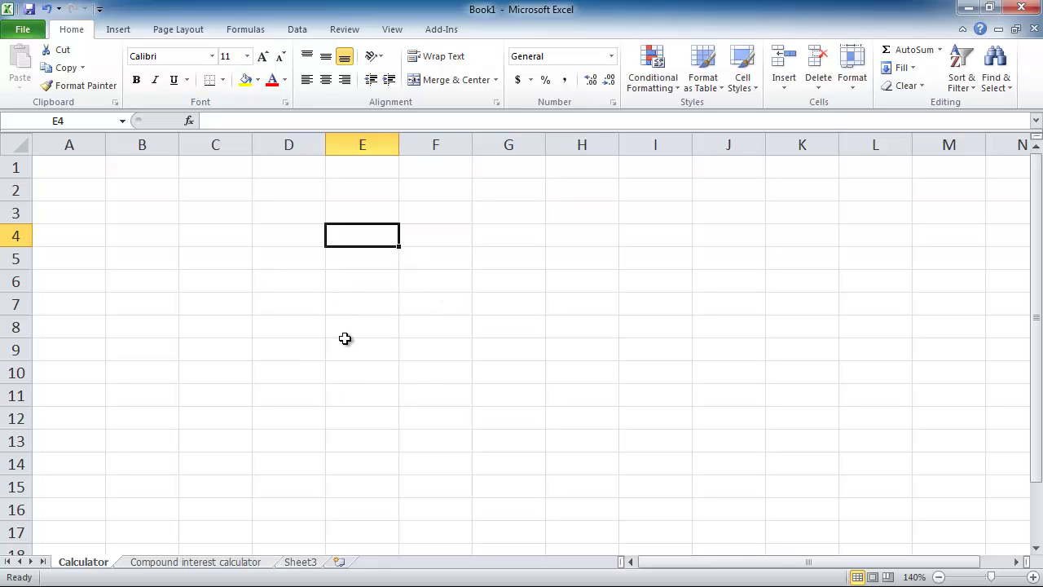
text(3)
key(Return)
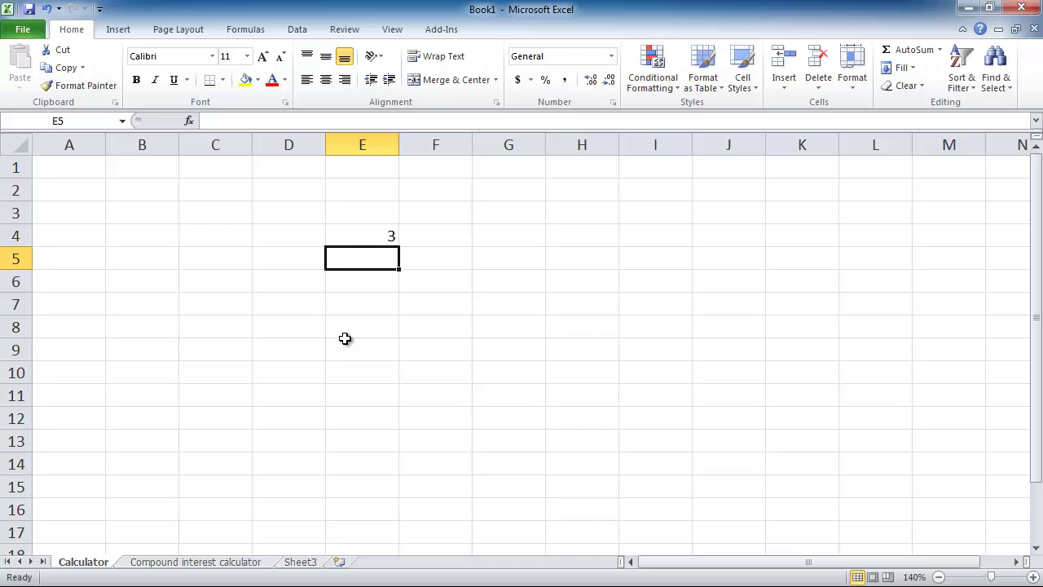
key(Right)
text(5)
key(Return)
key(Left)
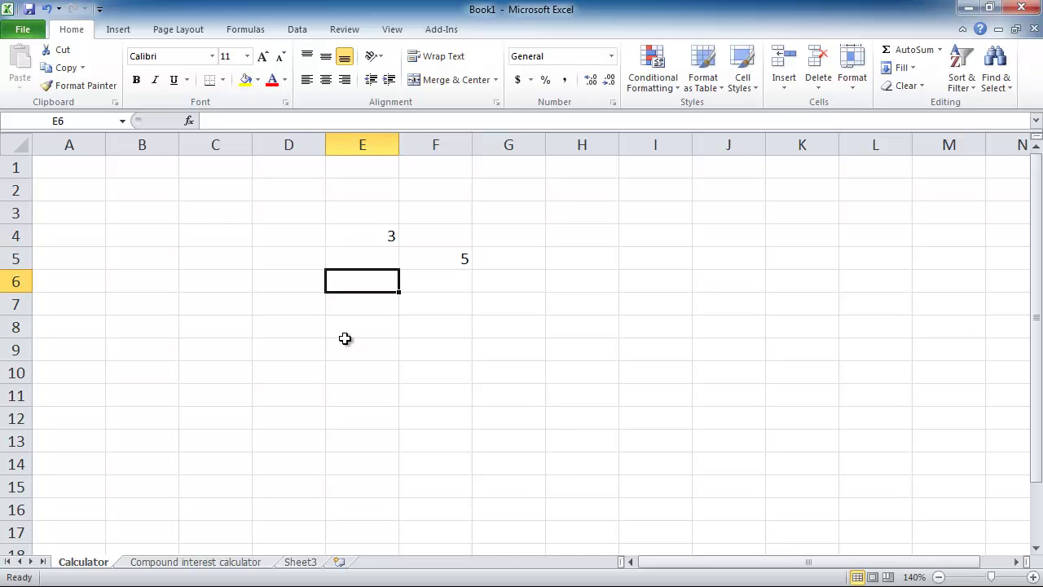
text(7)
key(Return)
key(Up)
key(Up)
text(5)
key(Return)
text(2)
key(Return)
text(3)
key(Return)
text(4)
key(Return)
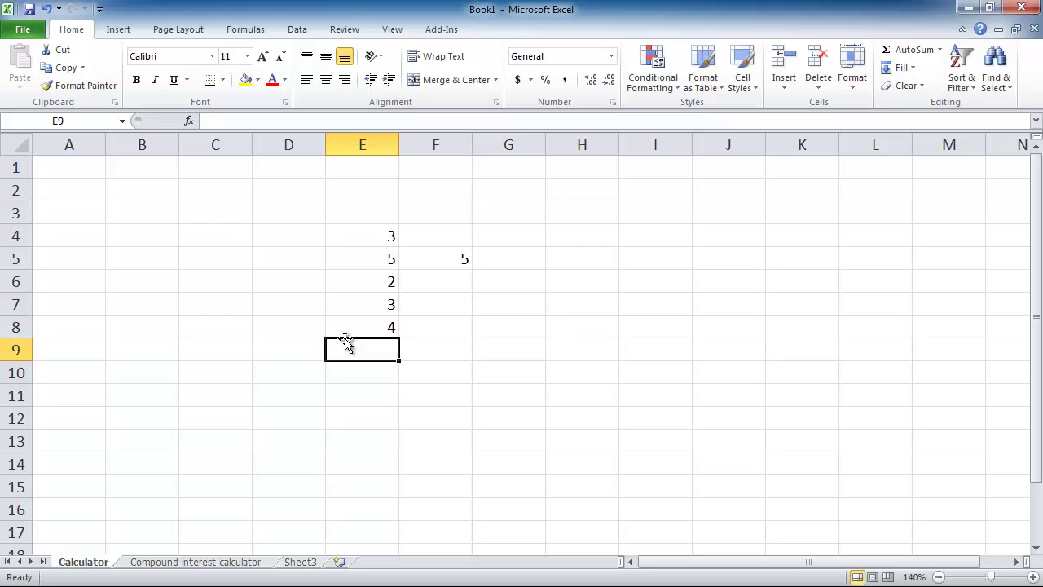
text(20)
key(Return)
Enter 11, 2, 66, 557, 20 and 1 into F4 through F9, then return to F4.
key(Right)
key(Right)
key(Up)
key(Up)
key(Up)
key(Up)
key(Up)
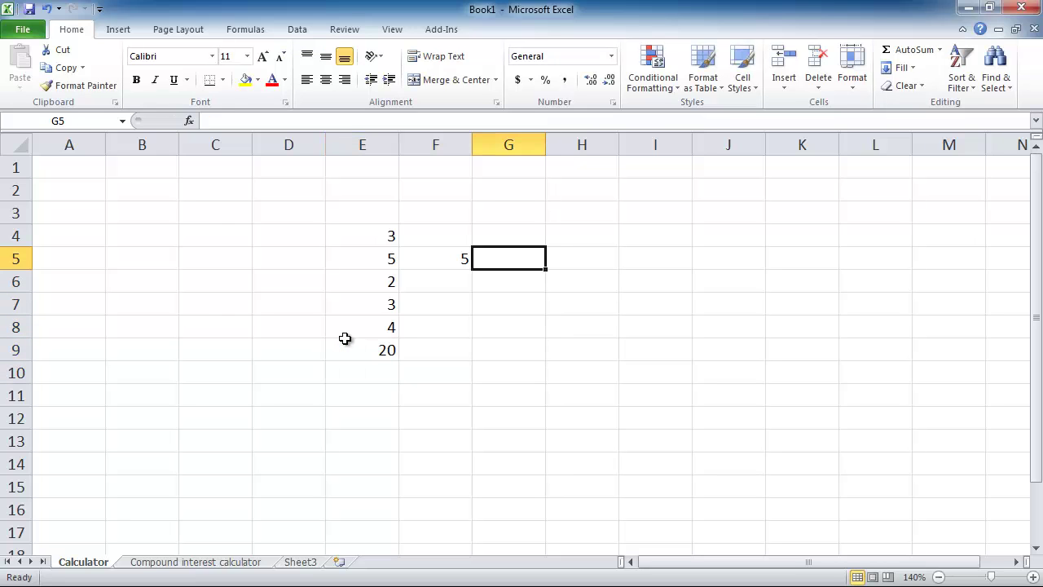
key(Left)
key(Up)
text(11)
key(Return)
text(2)
key(Return)
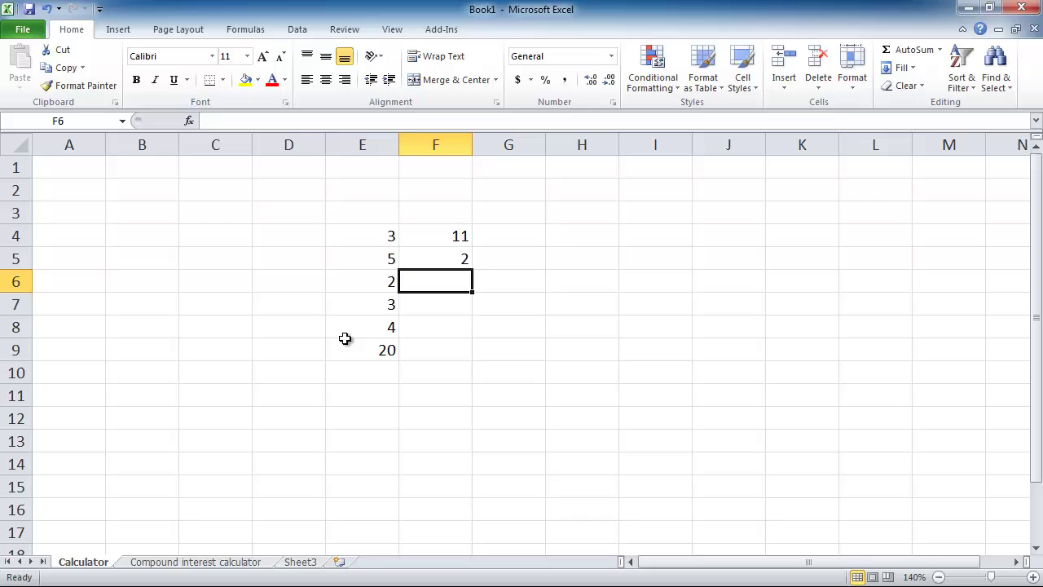
text(66)
key(Return)
text(557)
key(Return)
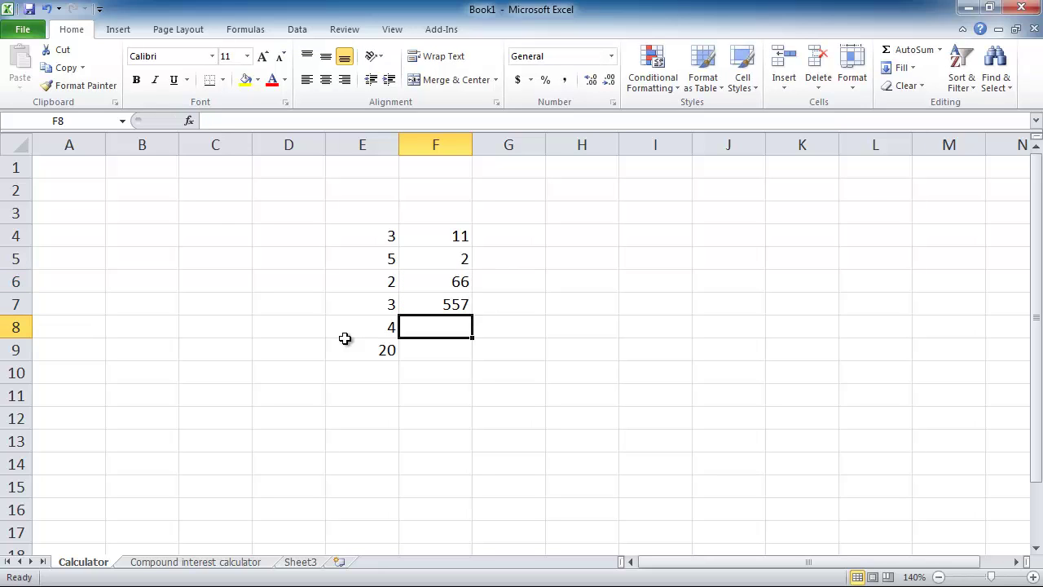
text(20)
key(Return)
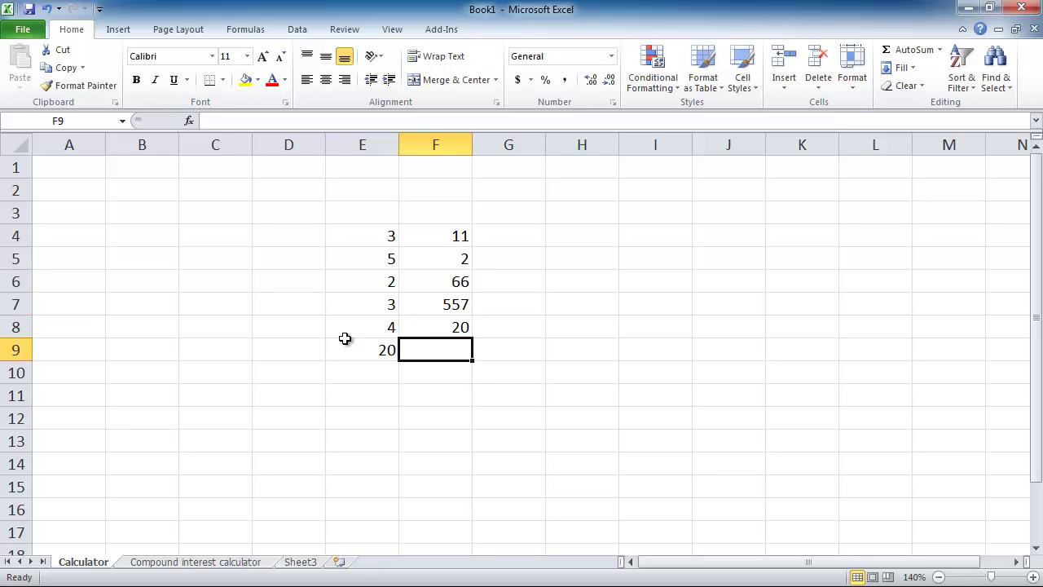
text(1)
key(Return)
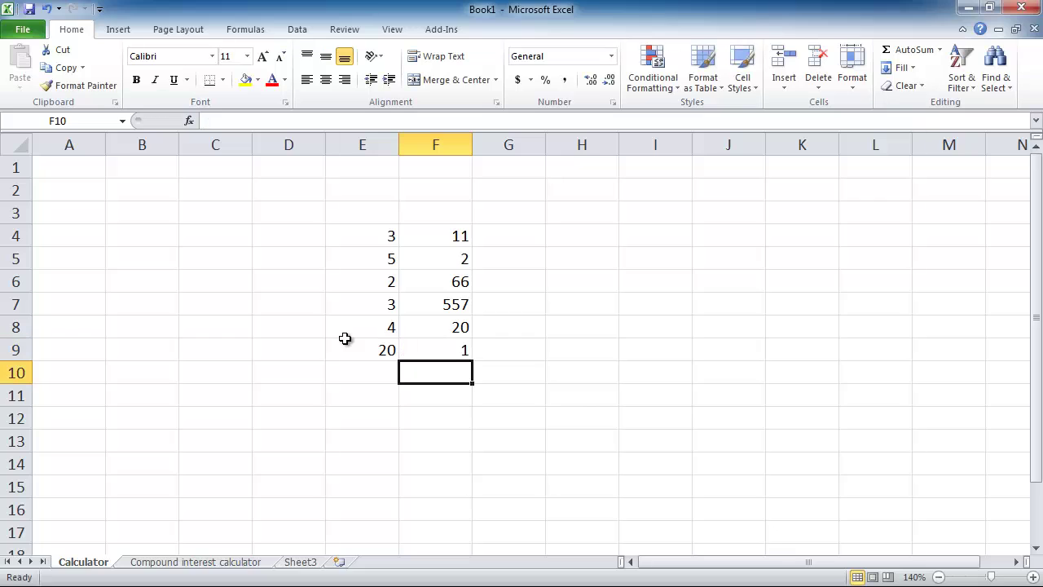
key(Up)
key(Up)
key(Up)
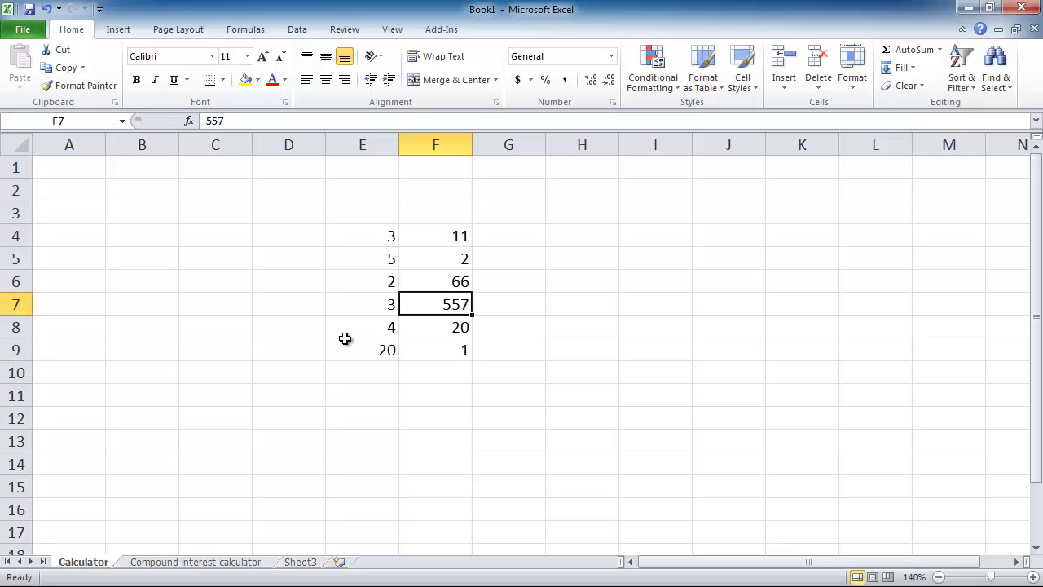
key(Up)
key(Up)
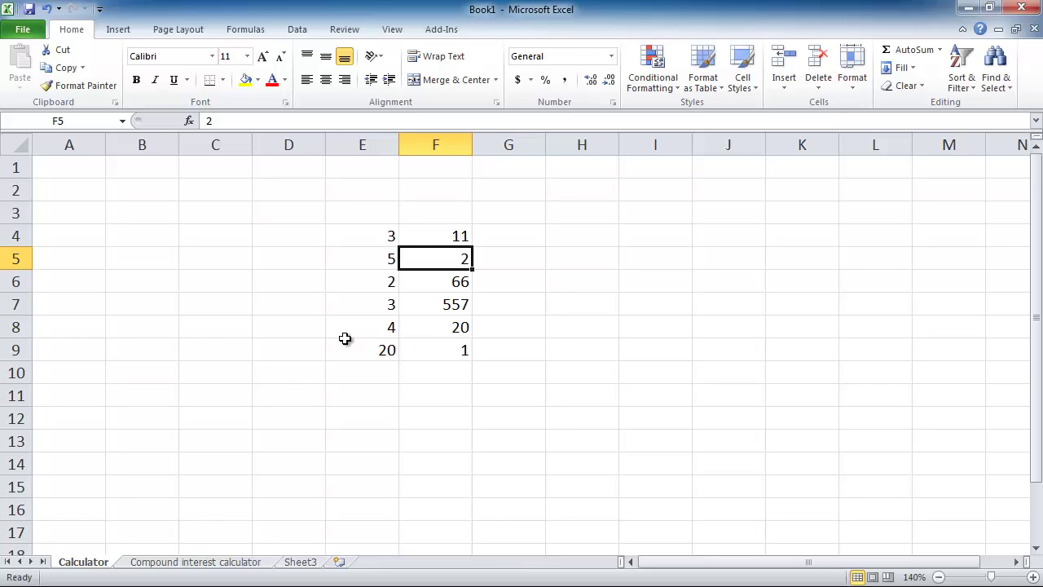
key(Up)
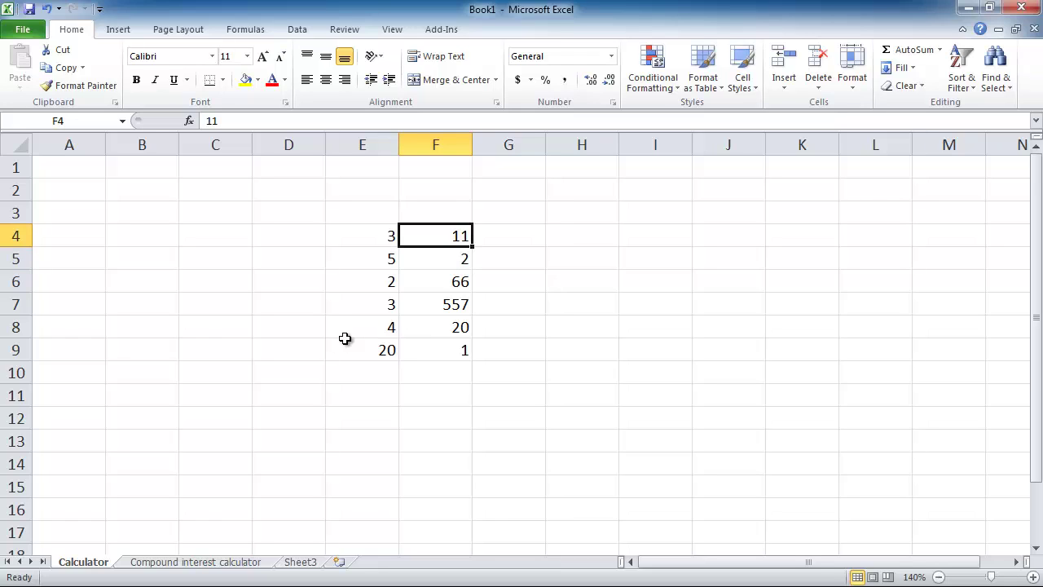
key(Left)
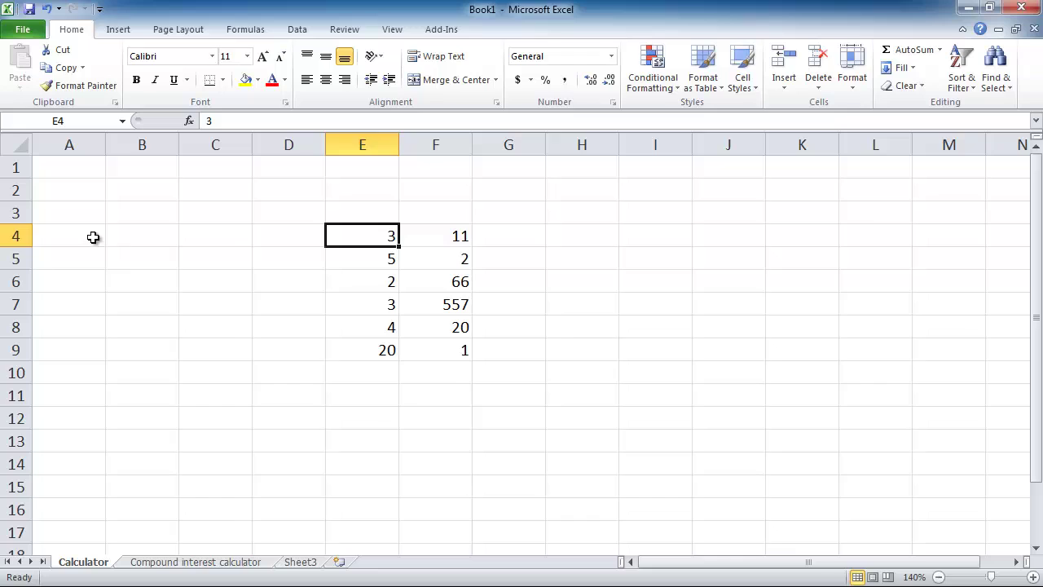
click(367, 283)
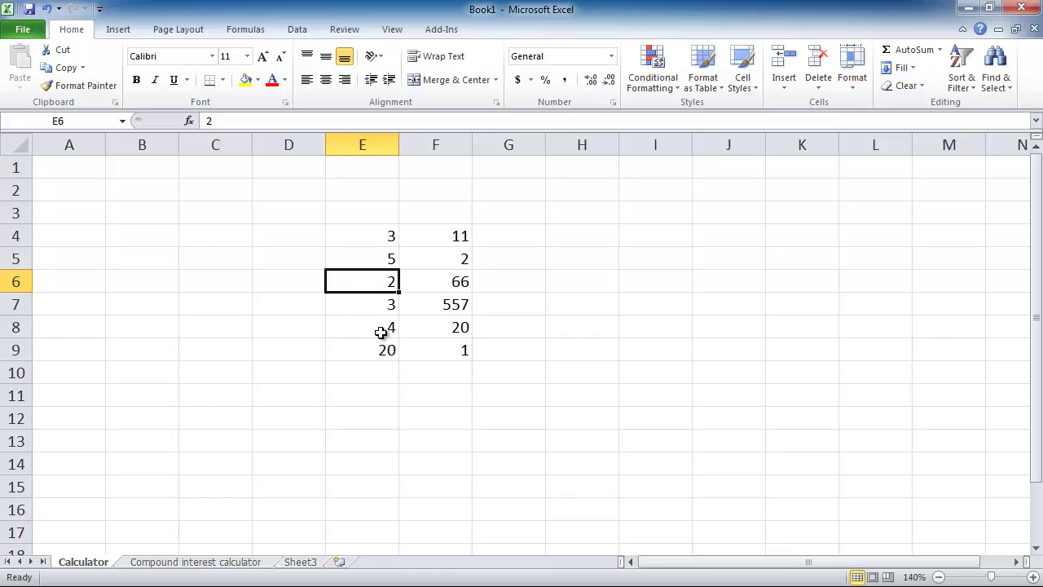
click(465, 329)
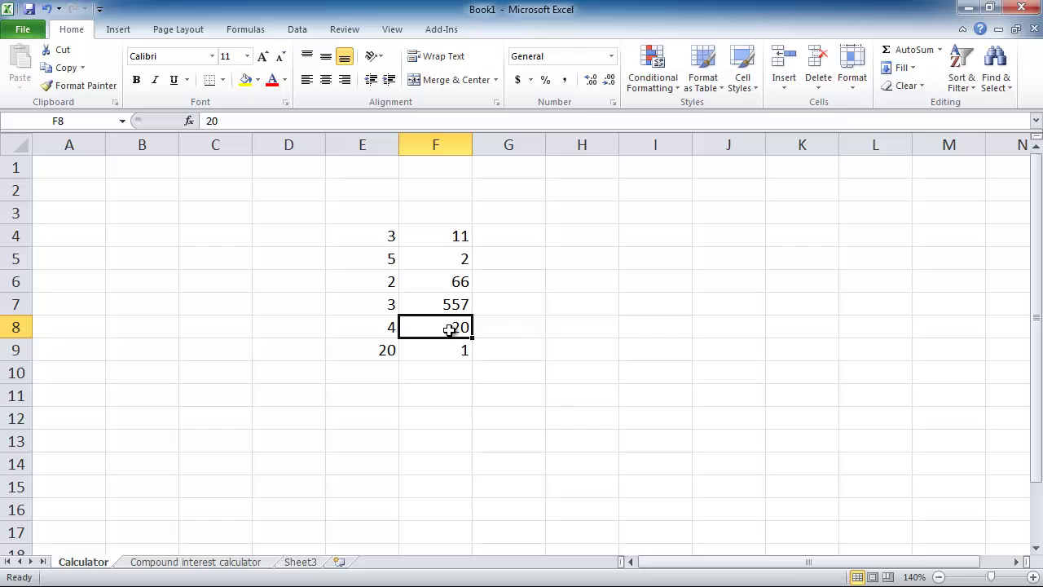
click(432, 350)
click(390, 352)
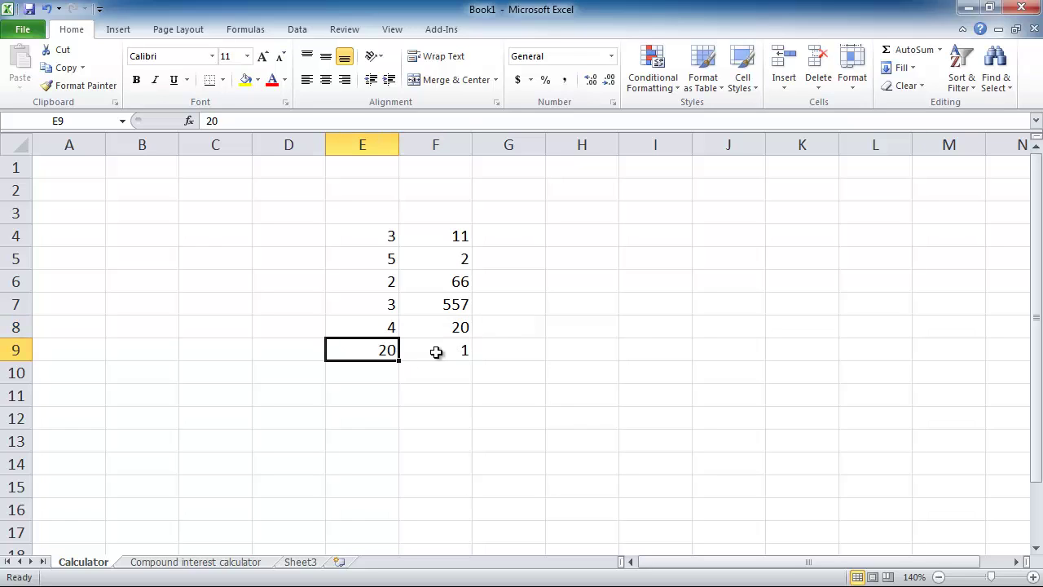
click(466, 412)
click(566, 403)
click(568, 356)
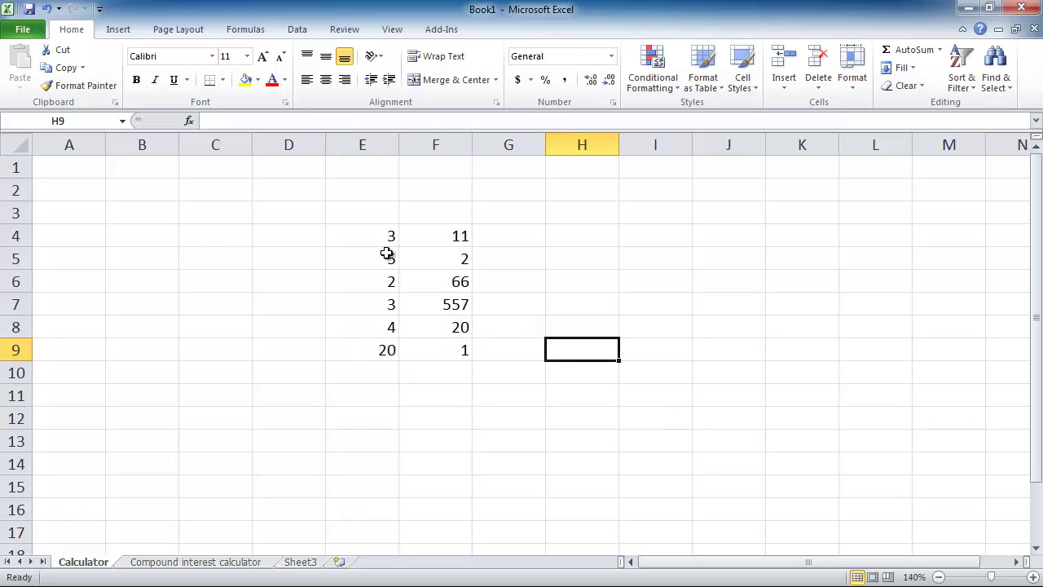
click(56, 120)
click(46, 120)
Clear all the numbers from the block E3:F9.
drag(466, 356, 330, 218)
key(Delete)
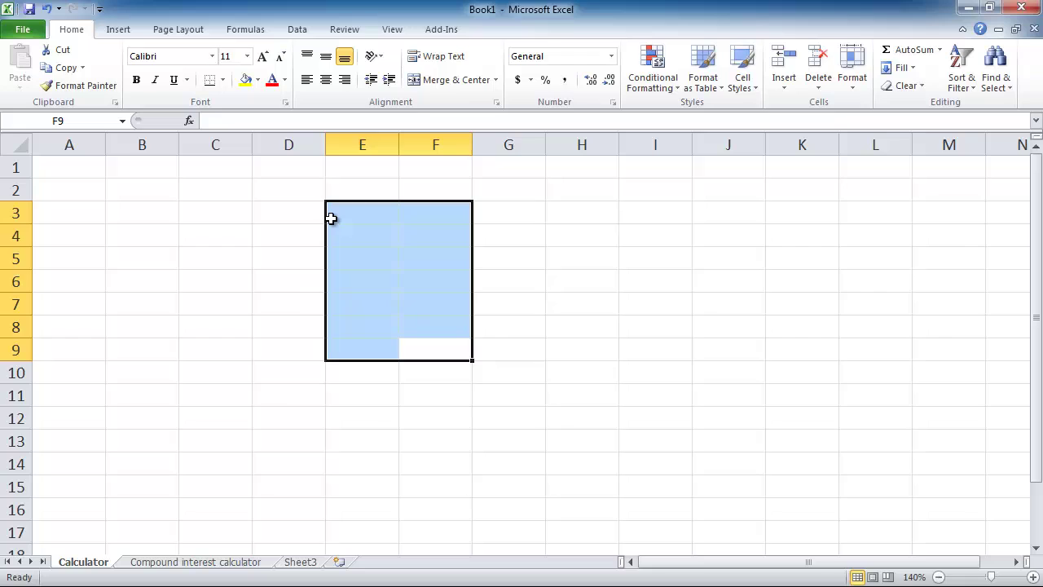
click(380, 281)
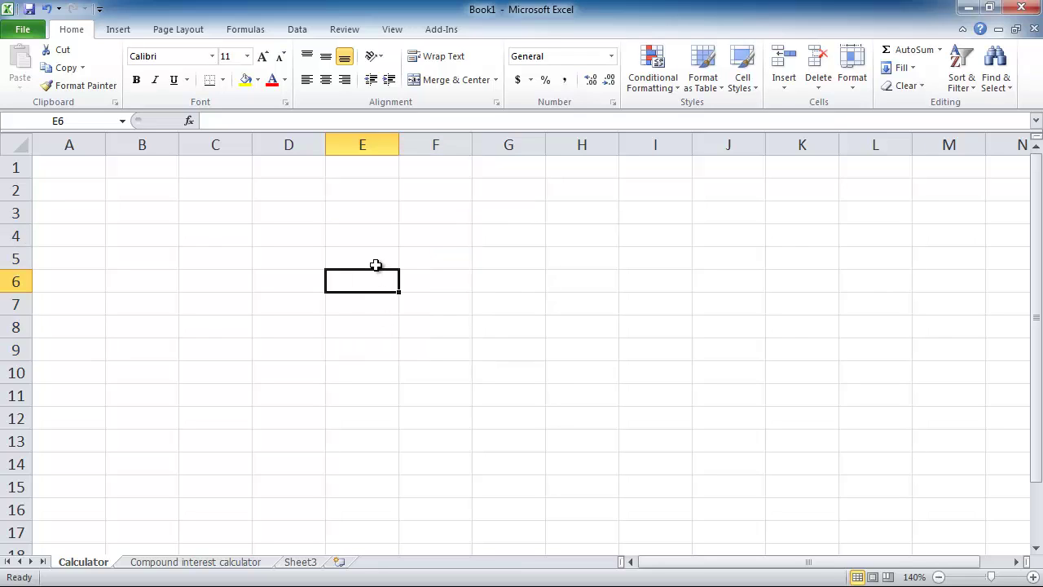
click(376, 265)
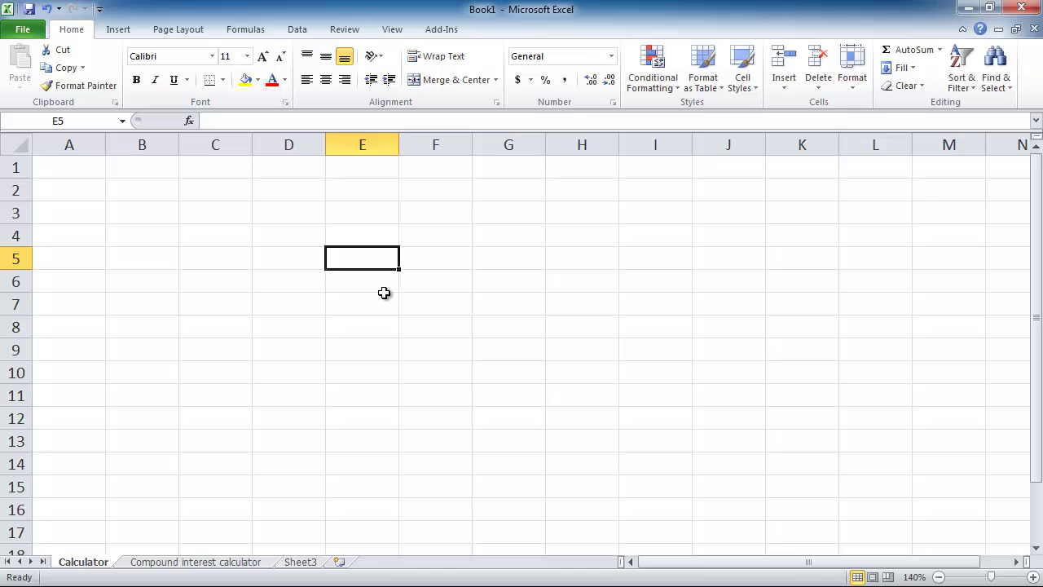
Enter 5+5 as plain text in cell E5, replacing a trial 54.
text(54)
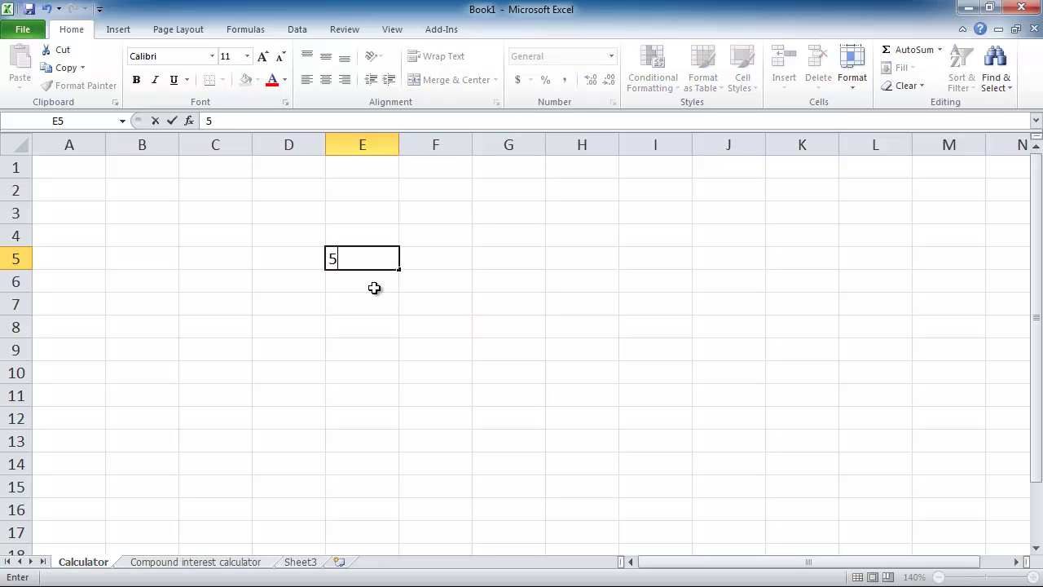
key(Return)
key(Up)
key(Delete)
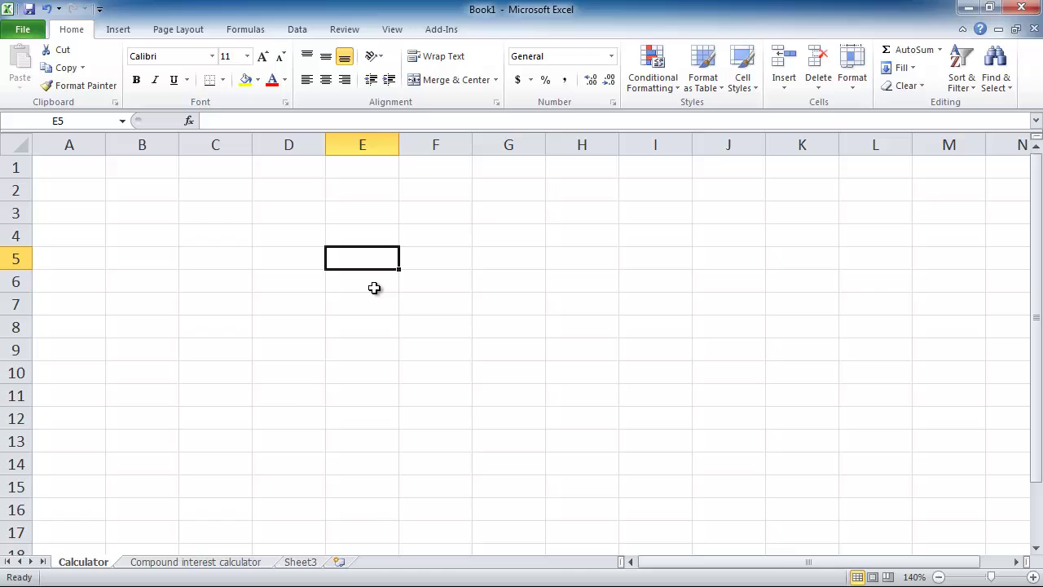
text(5)
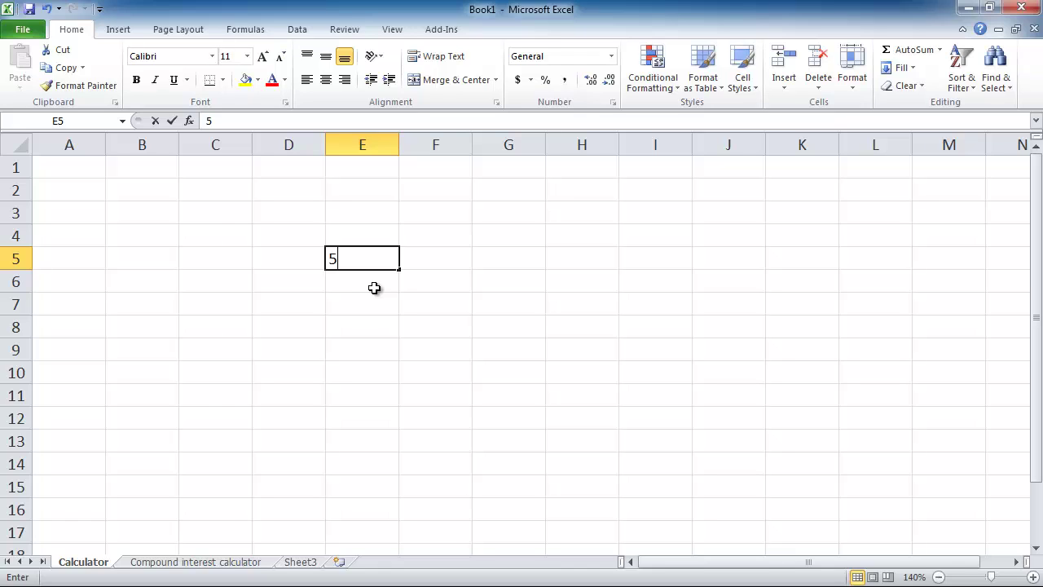
text(+5)
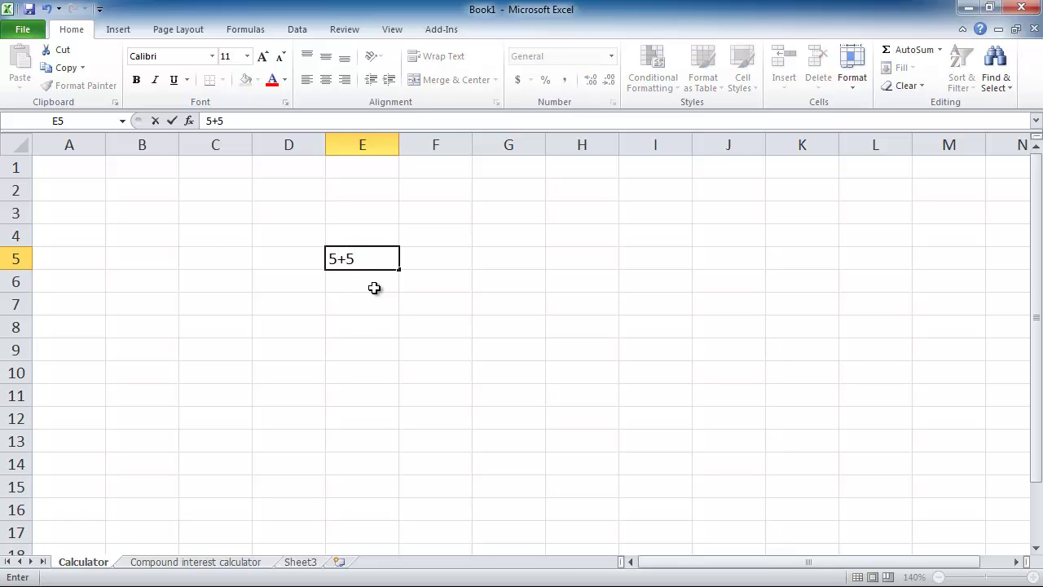
key(Return)
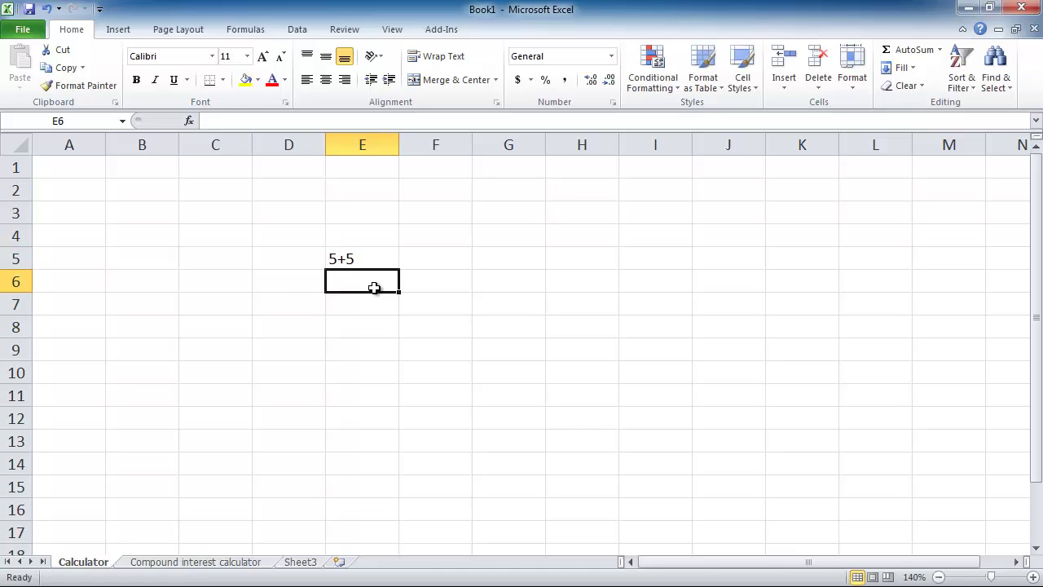
key(Up)
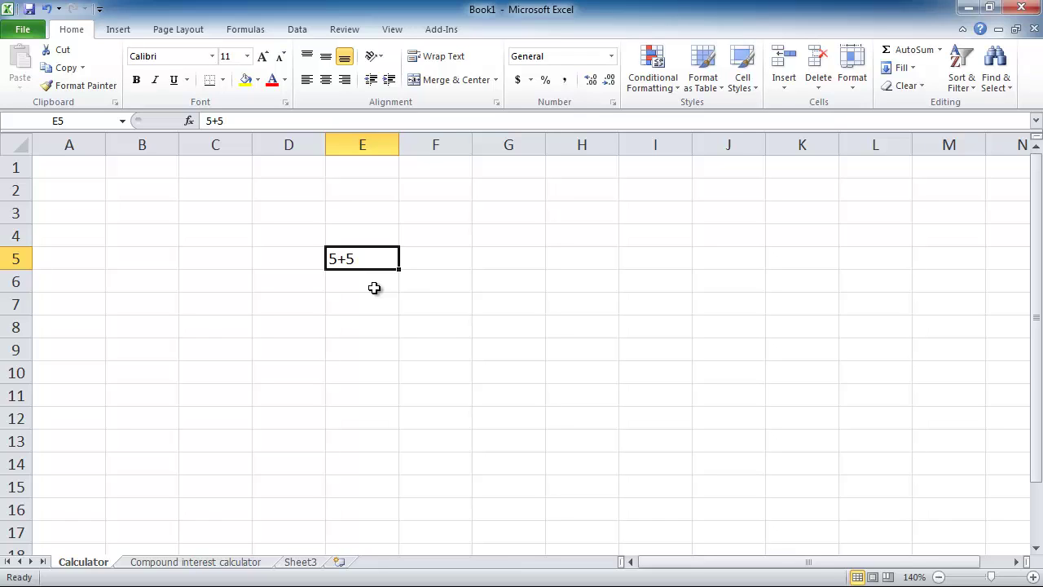
click(206, 121)
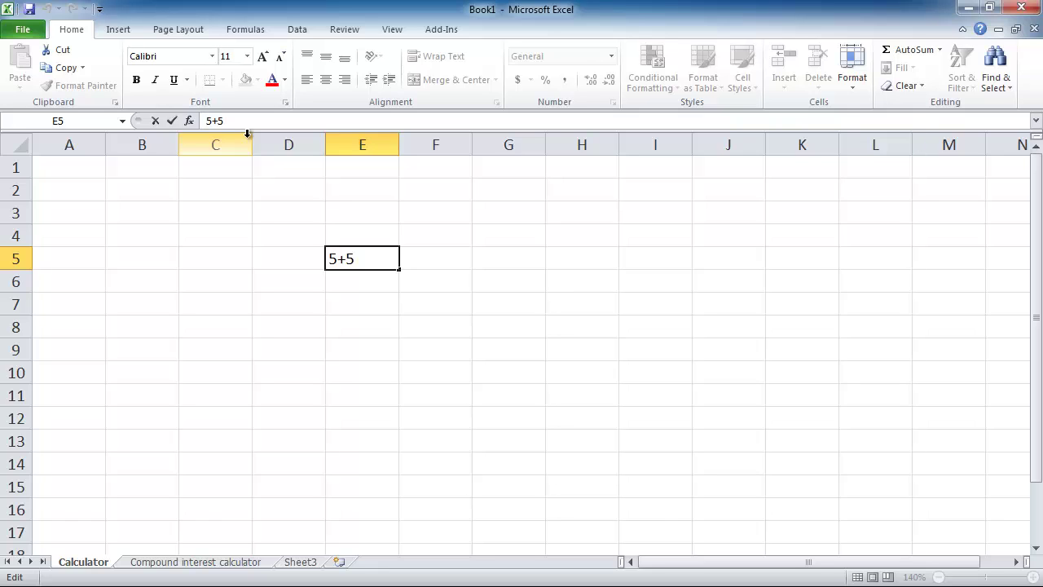
Turn E5 into the formula =5+5, then change it to =5*5 (25).
text(=)
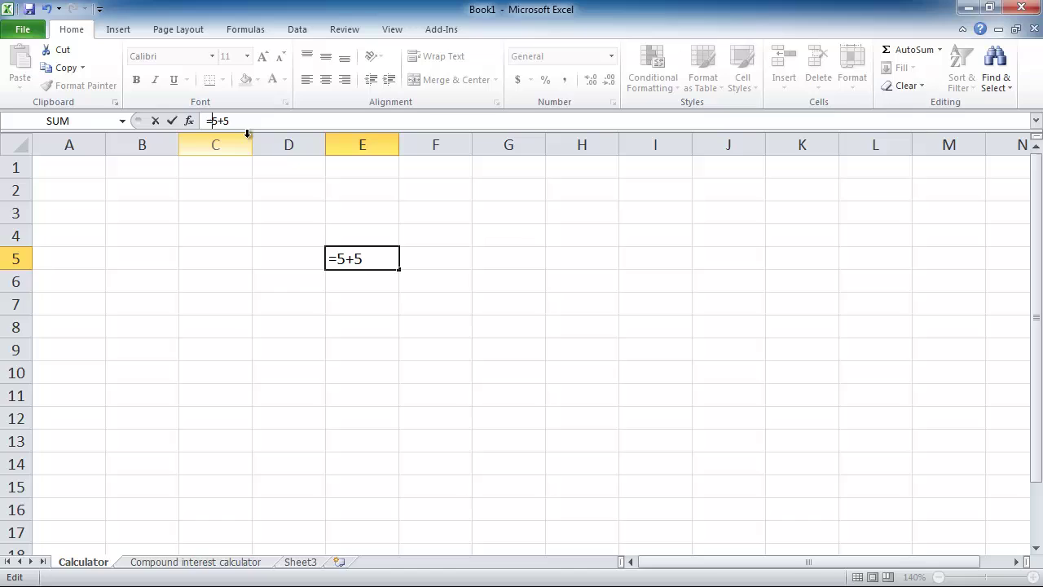
key(Return)
key(Up)
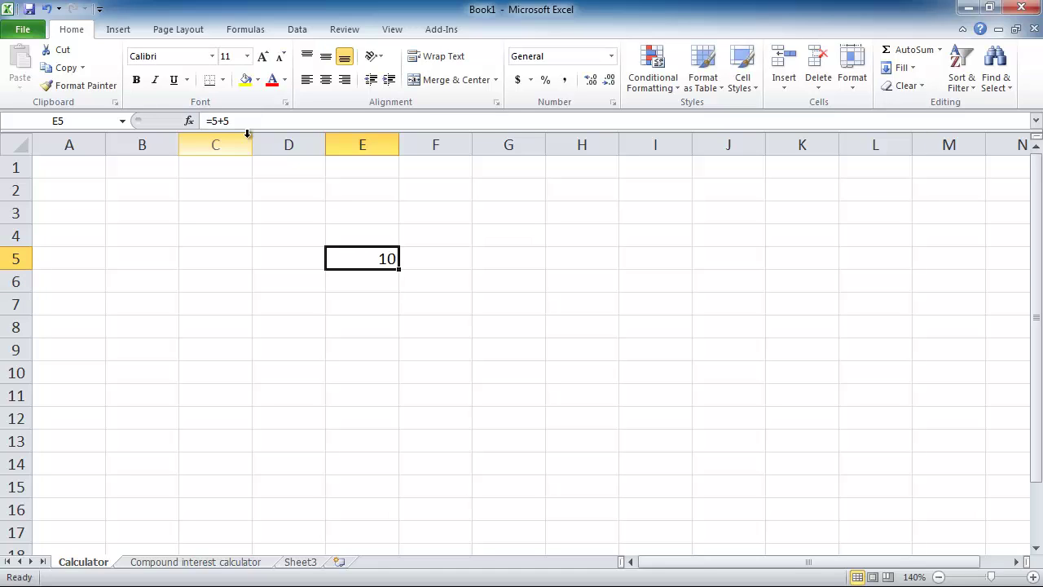
click(220, 120)
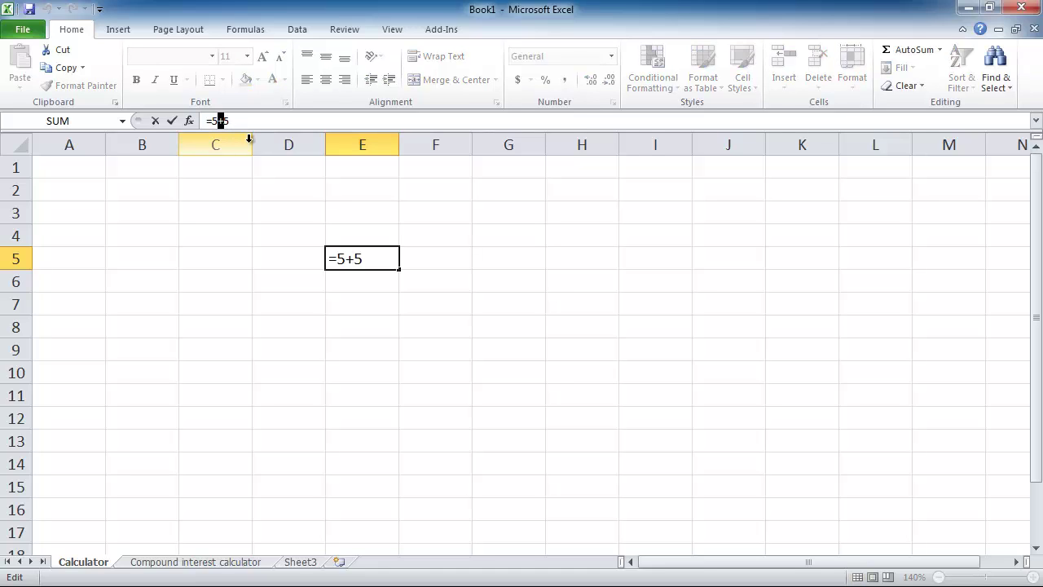
text(*)
key(Return)
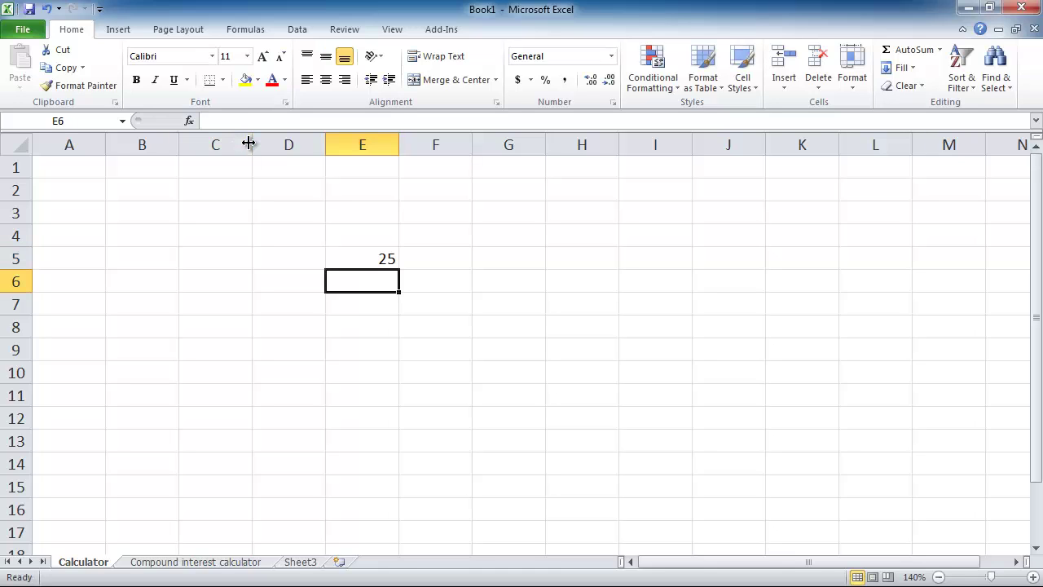
key(Up)
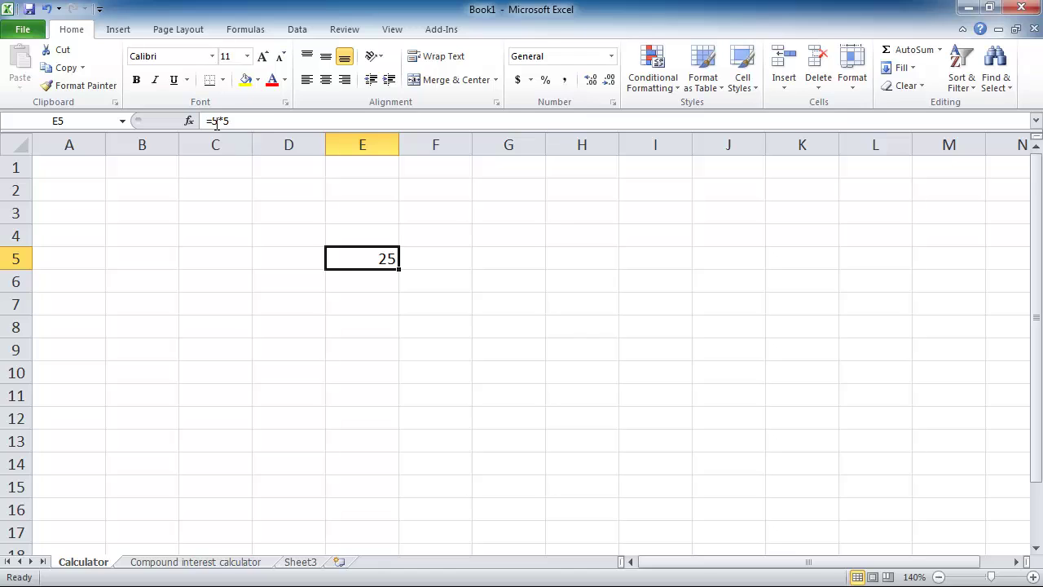
Switch E5's operator to division (=5/5, 1), then subtraction (=5-5, 0).
double_click(219, 121)
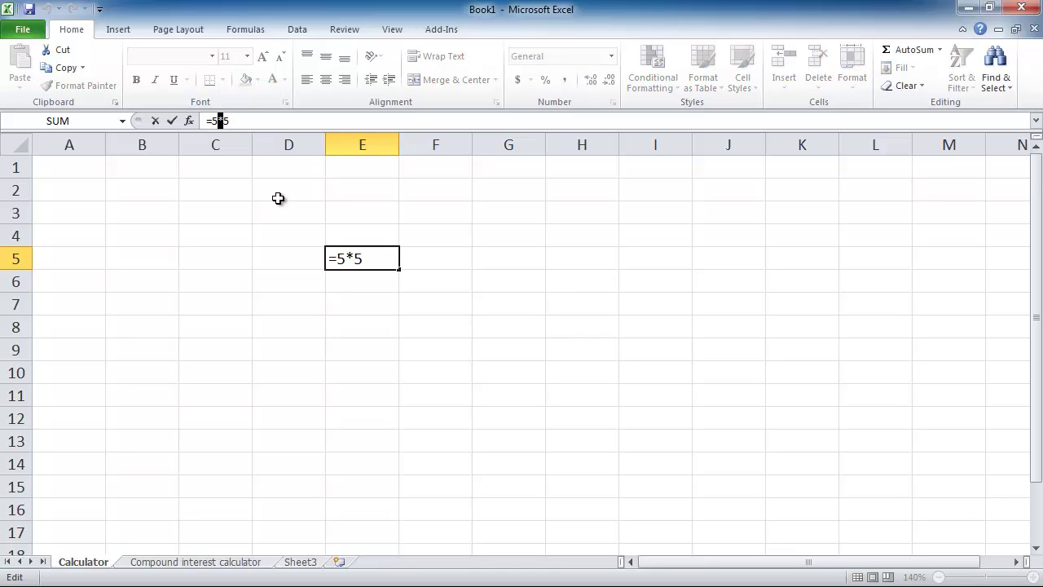
text(/)
key(Return)
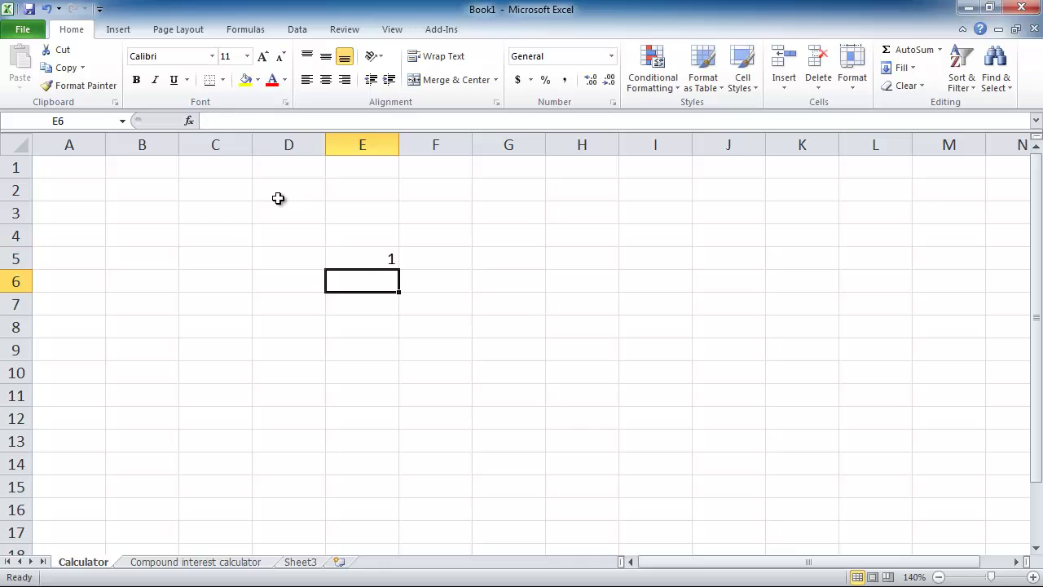
click(359, 254)
click(218, 121)
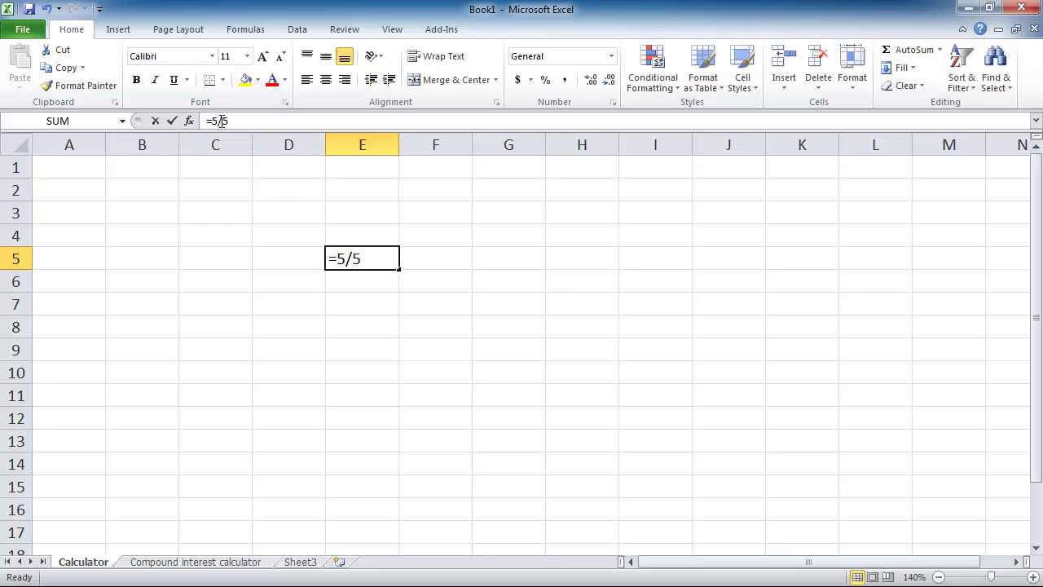
drag(215, 121, 220, 121)
text(-)
key(Return)
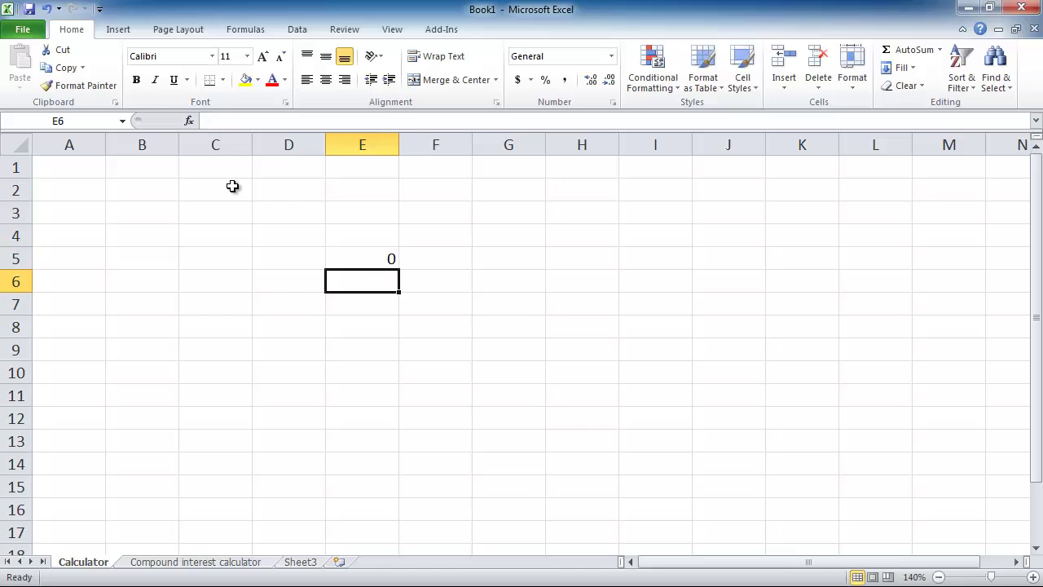
Begin rewriting E5's formula as =5*5+2.
click(388, 259)
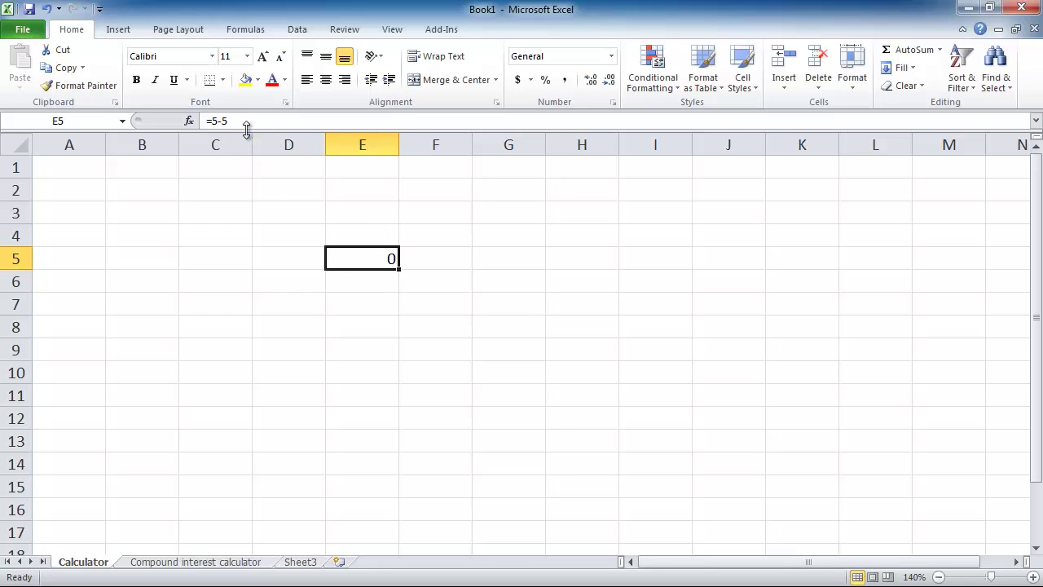
click(218, 121)
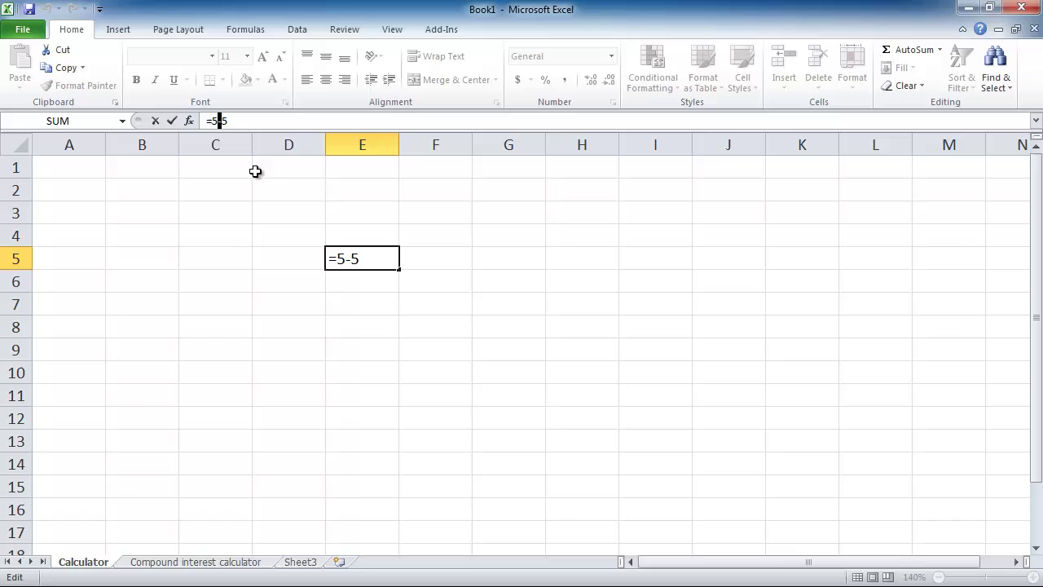
text(*5+2)
Commit =5*5+2 (27), then edit E5 to =5+5*2 (15).
key(shift+Left)
key(shift+Left)
key(shift+Left)
key(Return)
key(Up)
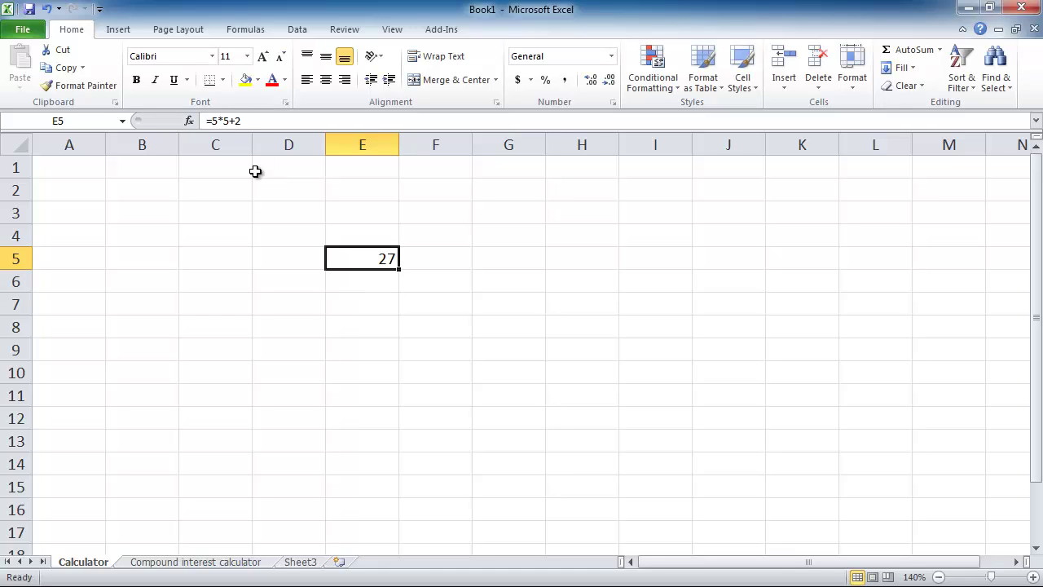
click(219, 120)
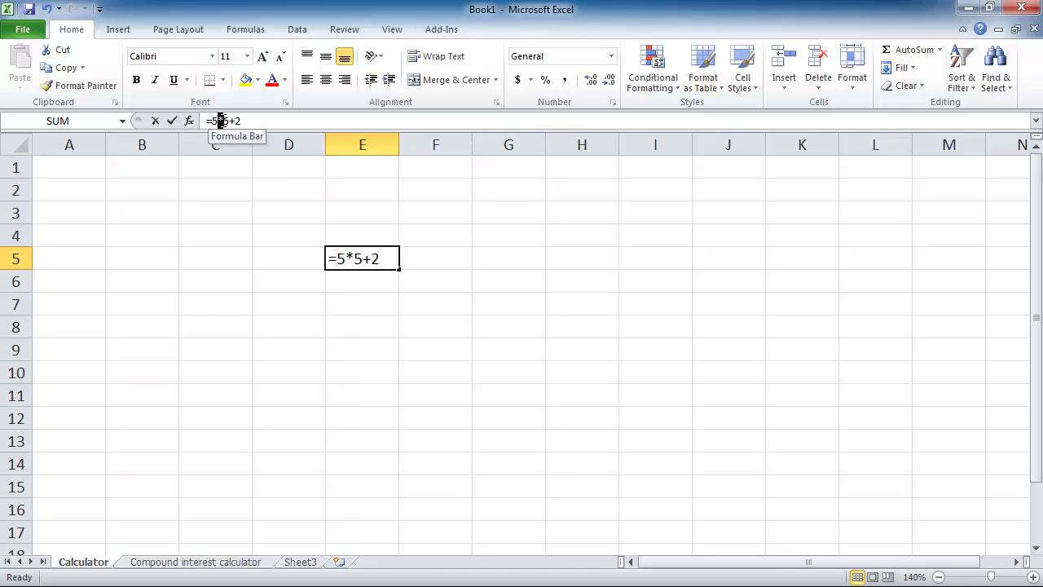
text(+)
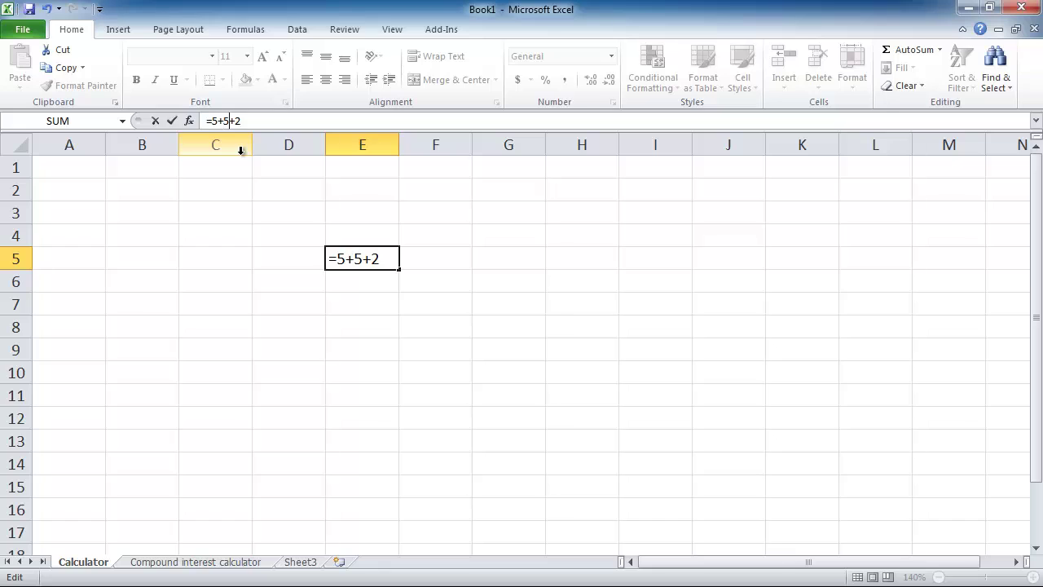
key(Right)
key(shift+Right)
text(*)
key(shift+Left)
key(Return)
Insert /5 so E5 reads =5/5+5*2, evaluating to 11.
key(Up)
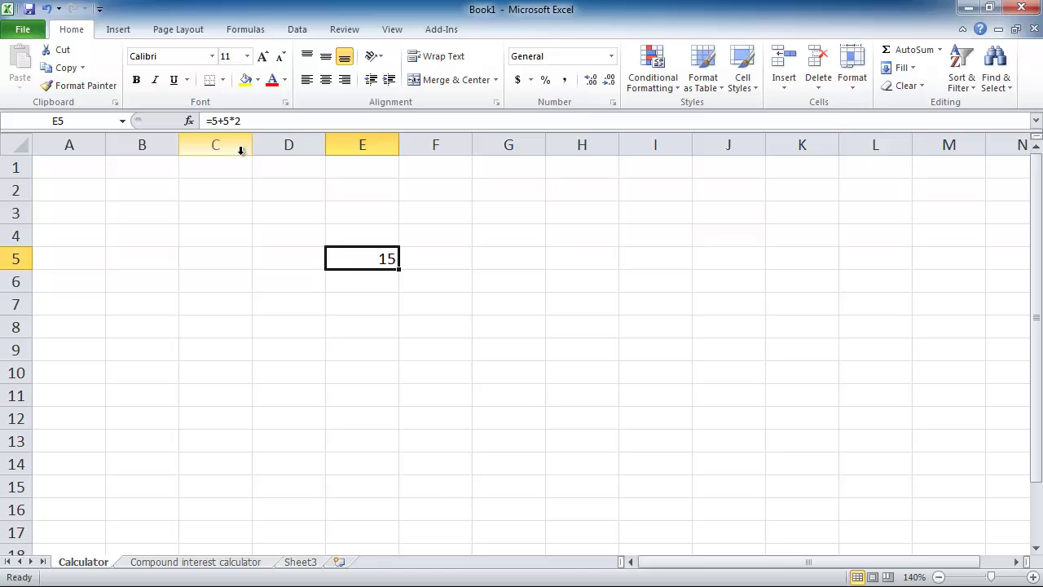
key(F2)
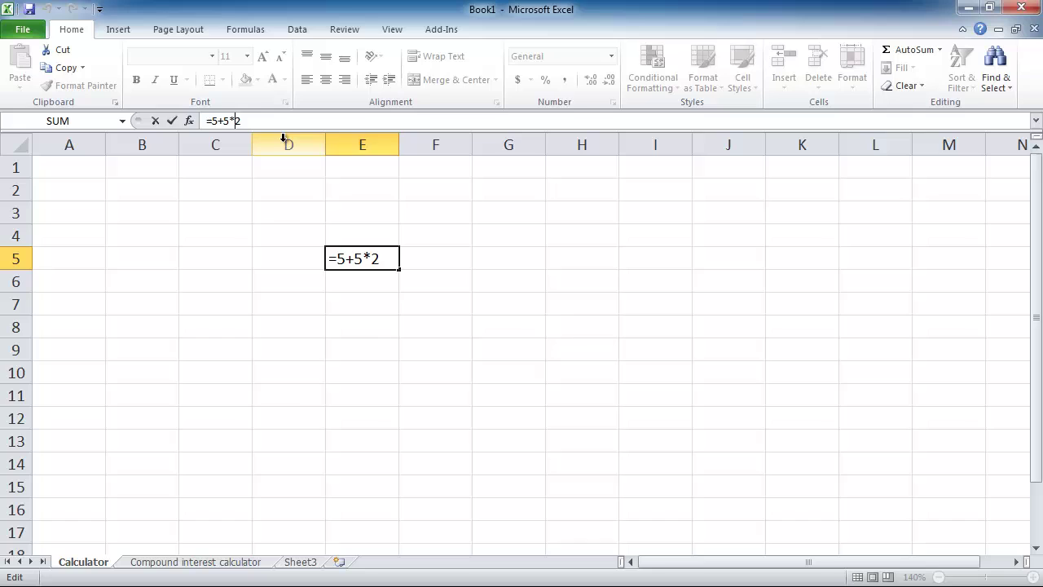
text(/5)
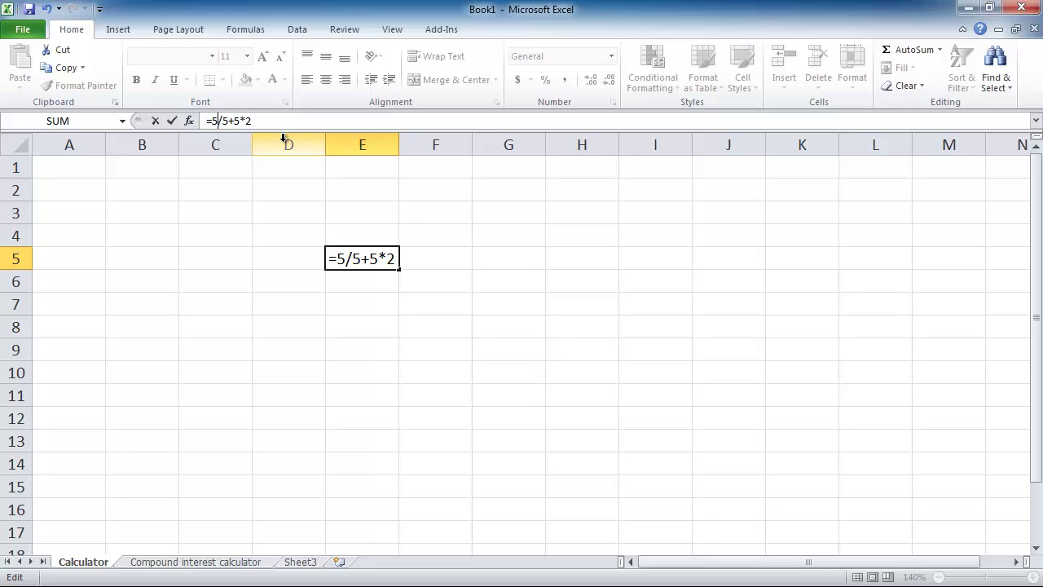
key(shift+Right)
key(shift+Right)
key(shift+Right)
key(Right)
key(Return)
key(Up)
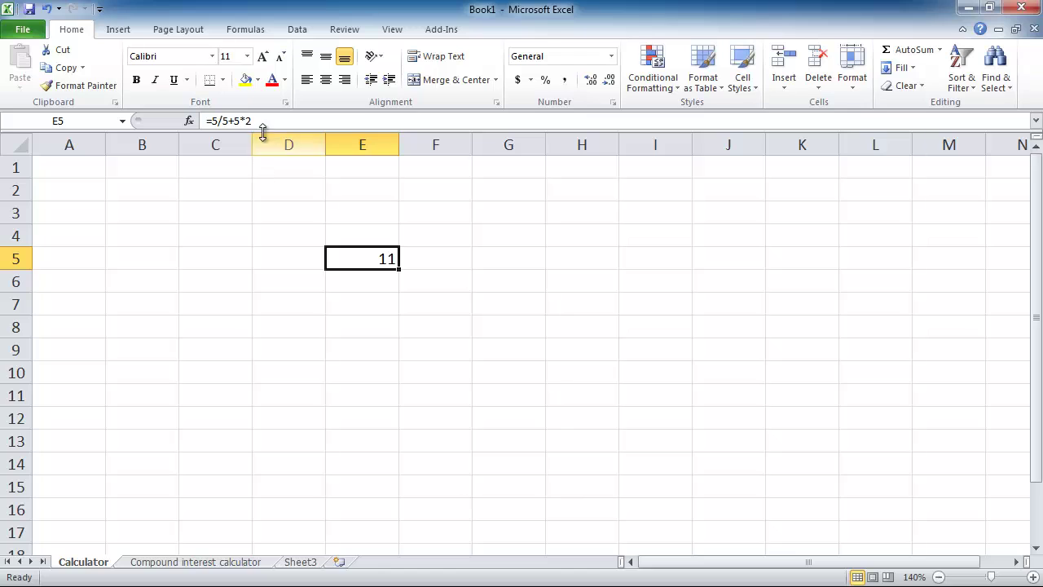
Wrap 5+5 in brackets so E5 becomes =5/(5+5)*2, giving 1.
click(265, 122)
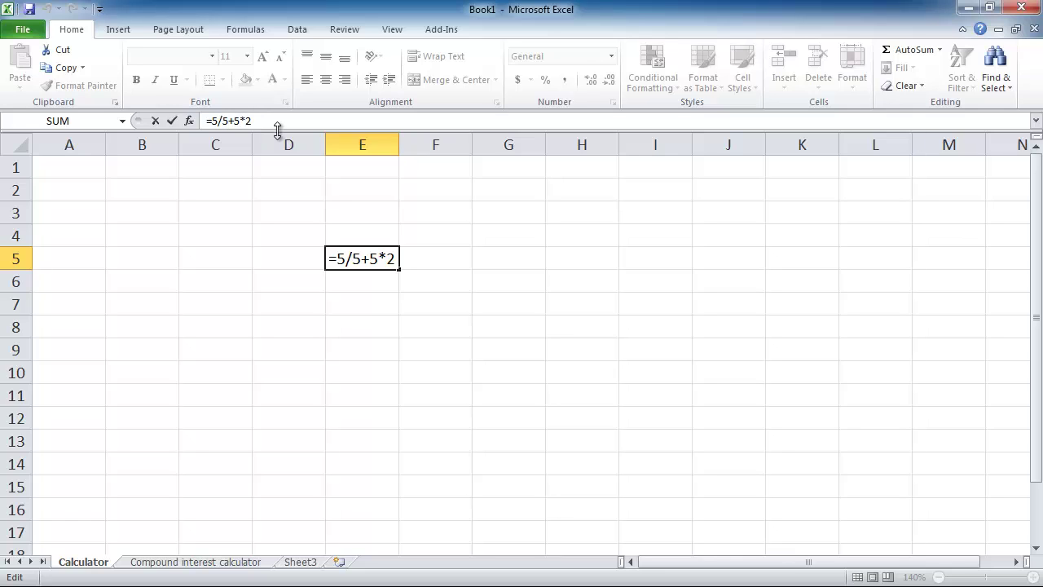
text((5+5)
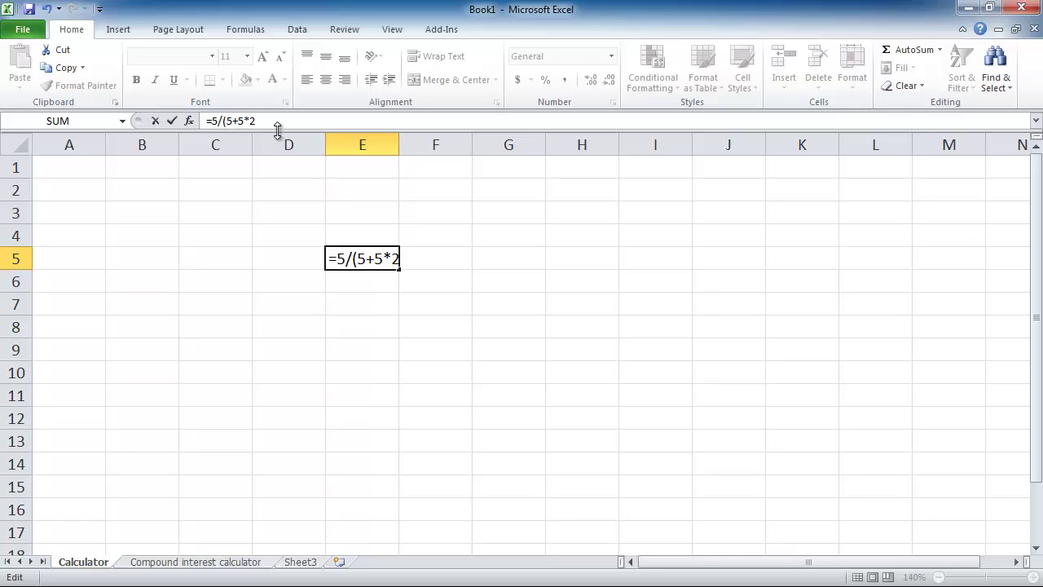
text())
key(Left)
key(shift+Left)
key(shift+Left)
key(shift+Left)
key(Home)
key(Right)
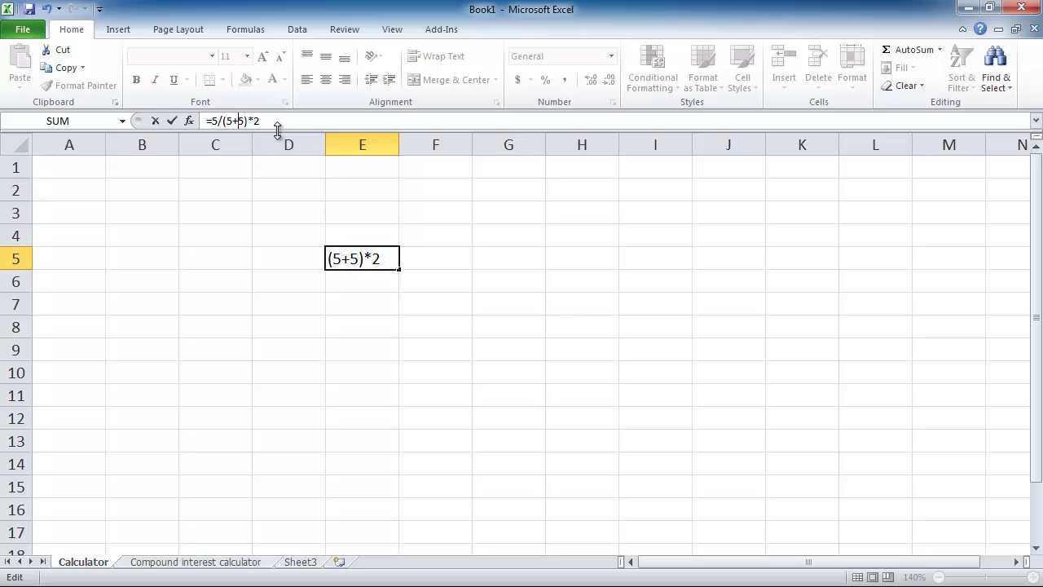
key(Left)
key(Left)
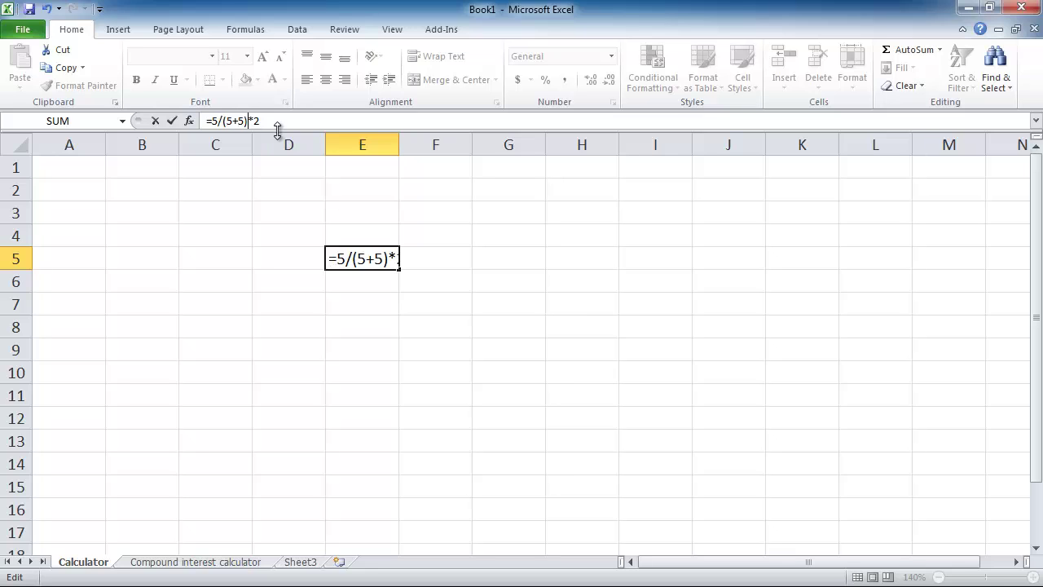
key(Return)
key(Up)
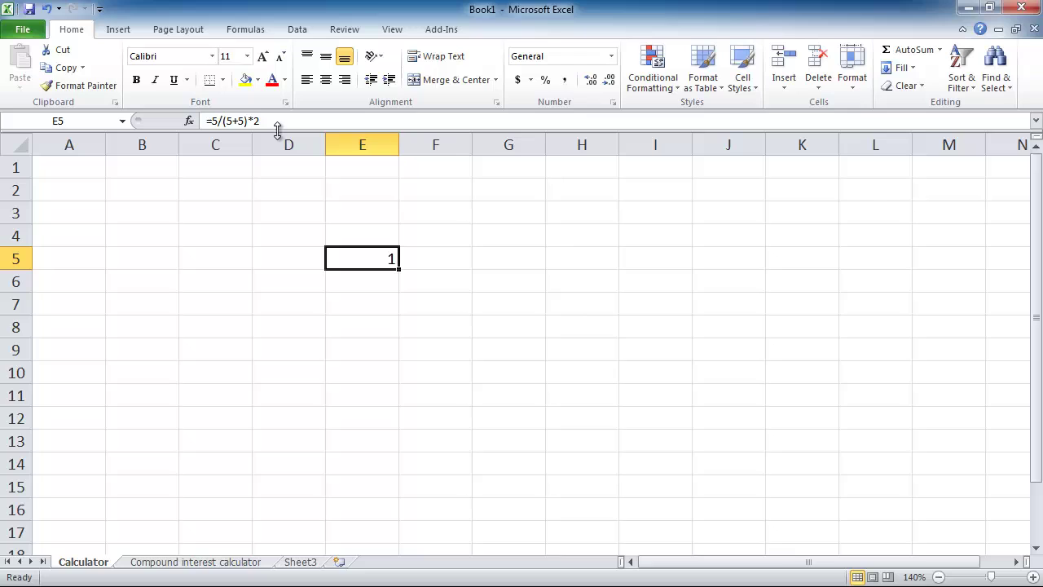
Append ^2 so E5's formula becomes =5/(5+5)*2^2, showing 2.
click(270, 118)
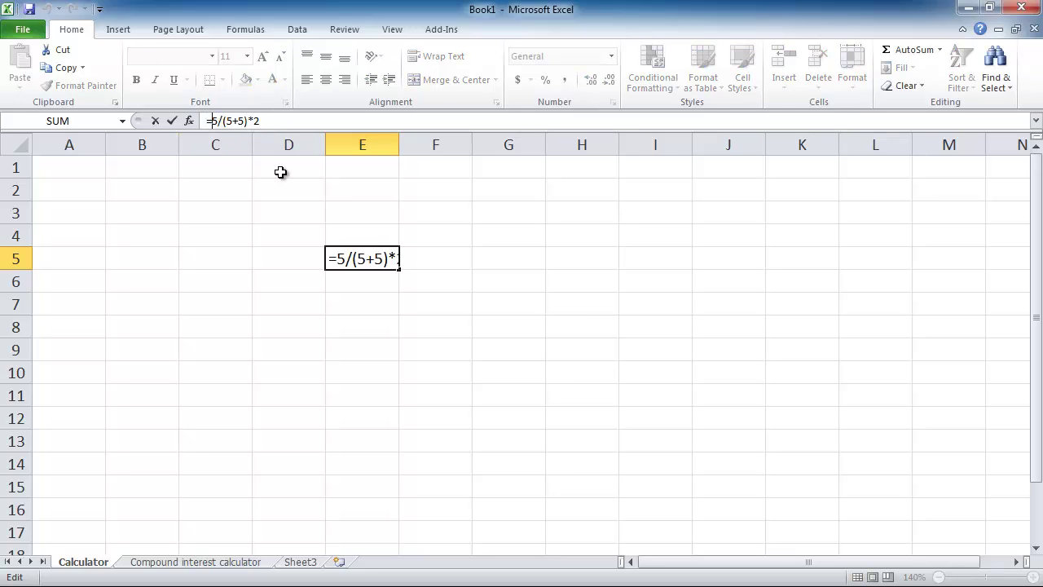
key(End)
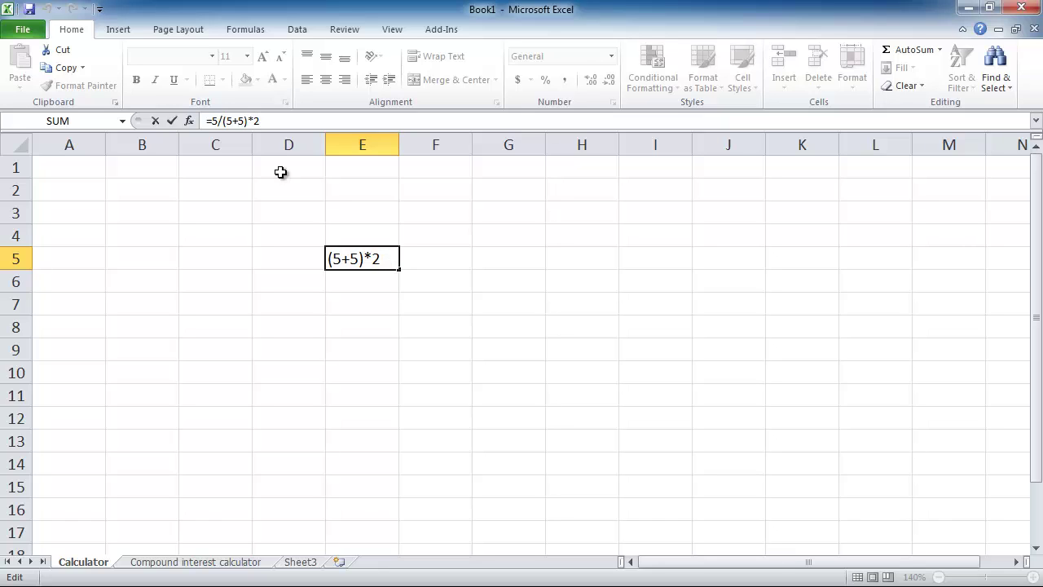
text(^2)
key(Left)
key(shift+Left)
key(Right)
key(Left)
key(Left)
key(Left)
key(Left)
key(Left)
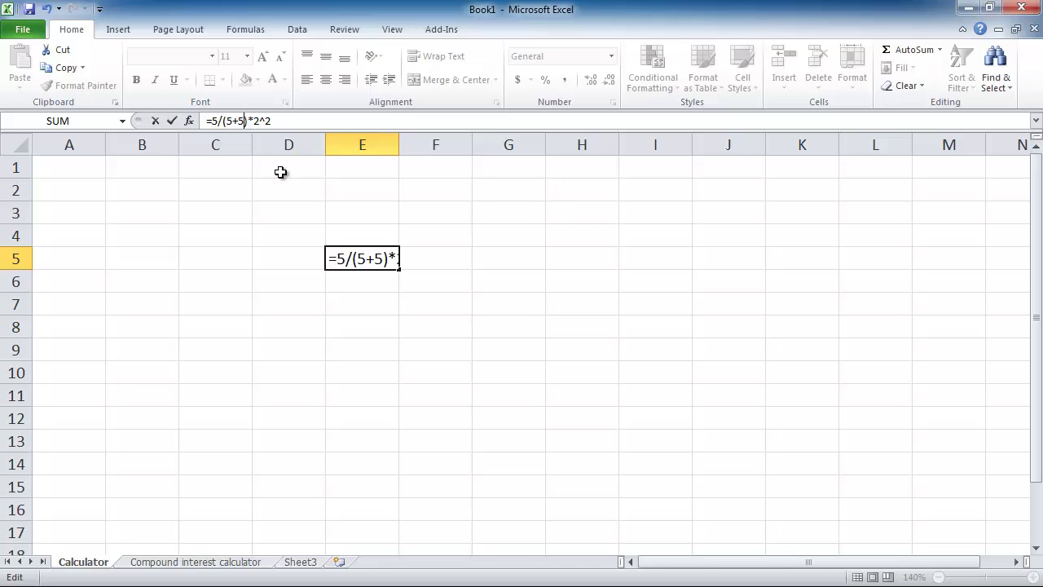
key(Right)
key(Return)
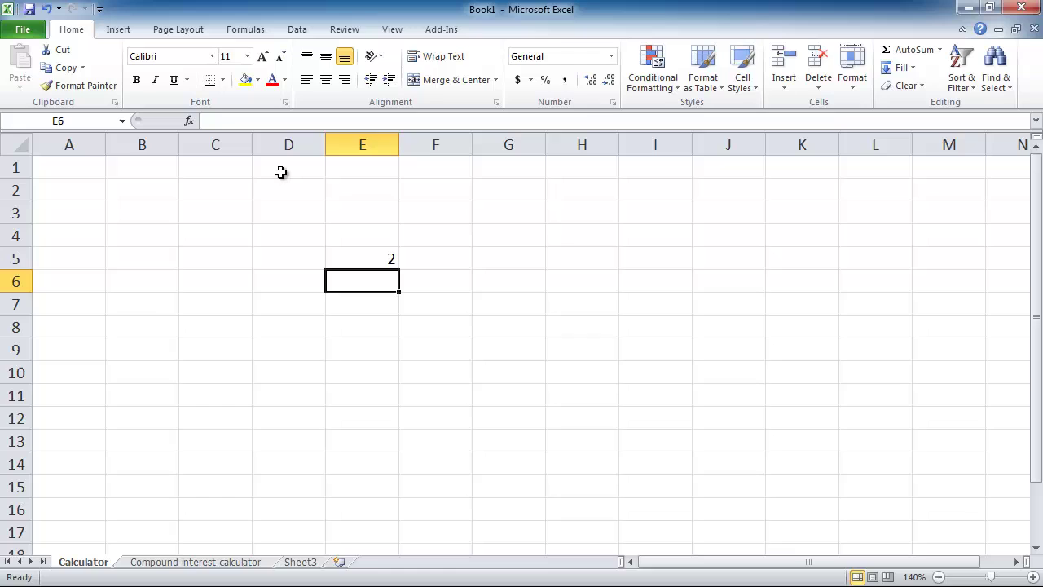
key(Up)
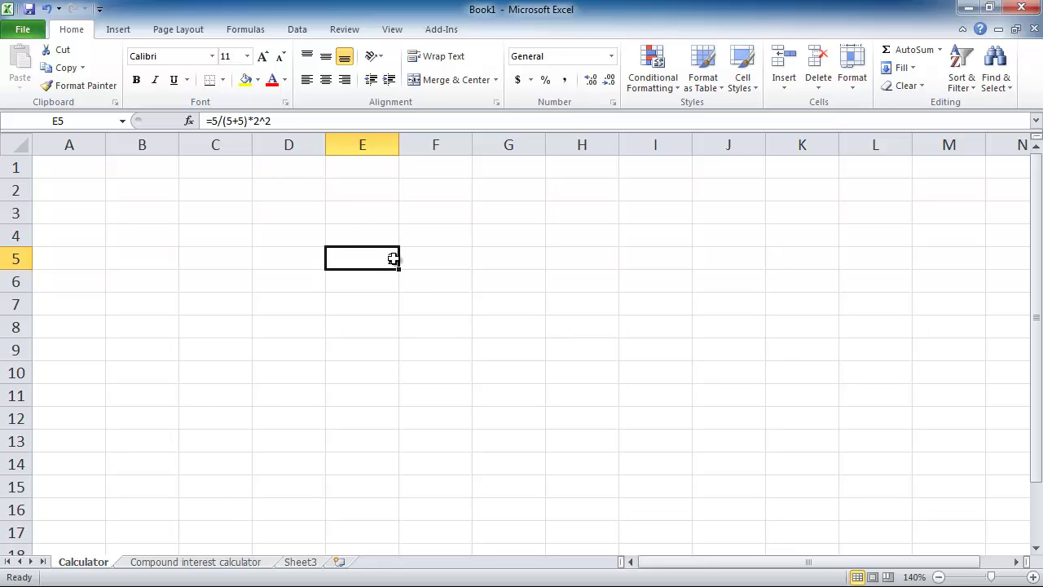
Enter 4, 6 and 8 into E6, E7 and E8 beneath E5.
click(389, 289)
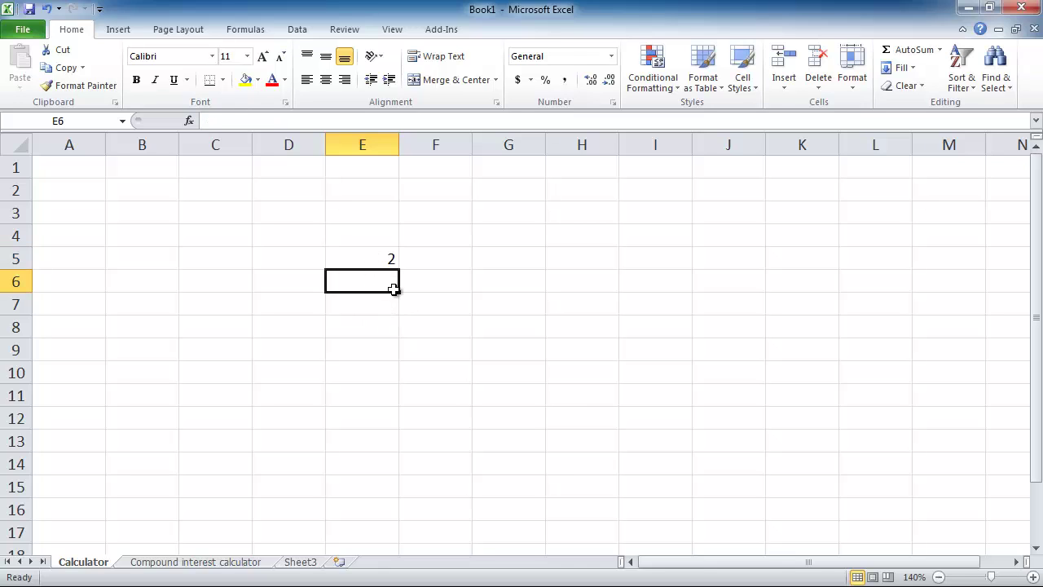
text(4)
key(Return)
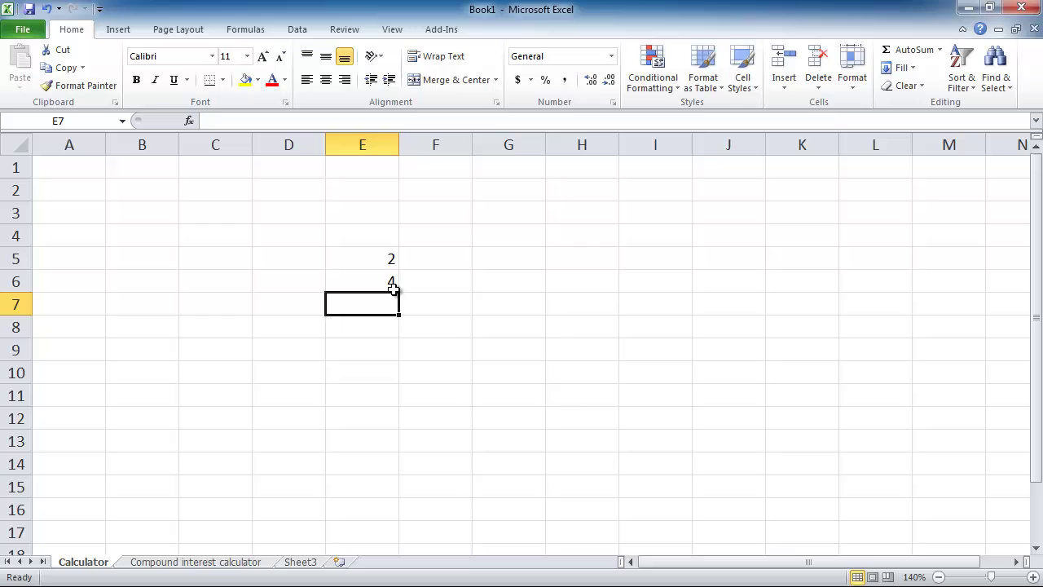
text(6)
key(Return)
text(8)
key(Return)
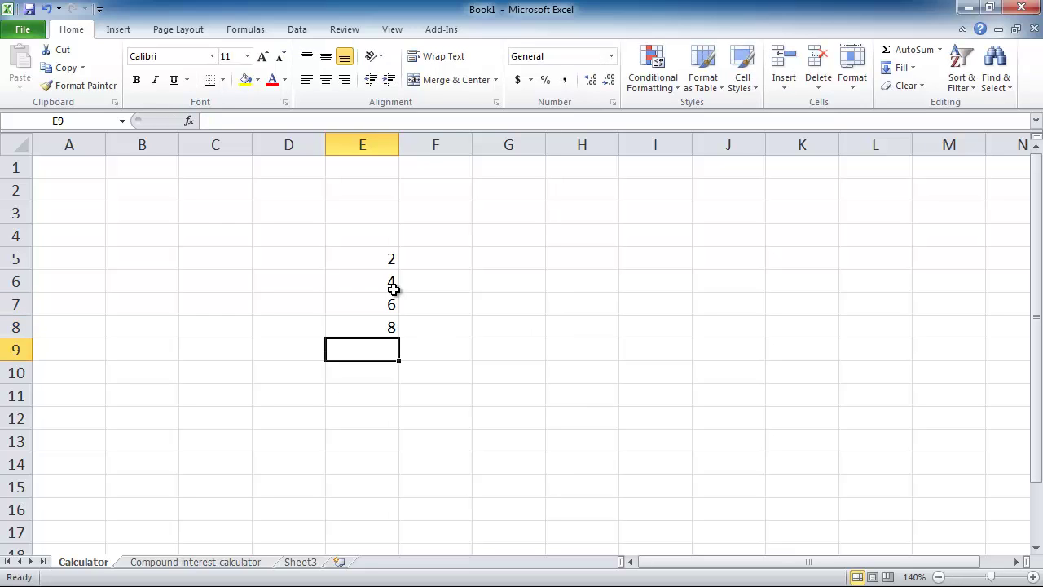
key(Up)
key(Up)
key(Up)
key(Up)
key(Down)
key(Down)
key(Down)
key(Down)
key(Up)
key(Up)
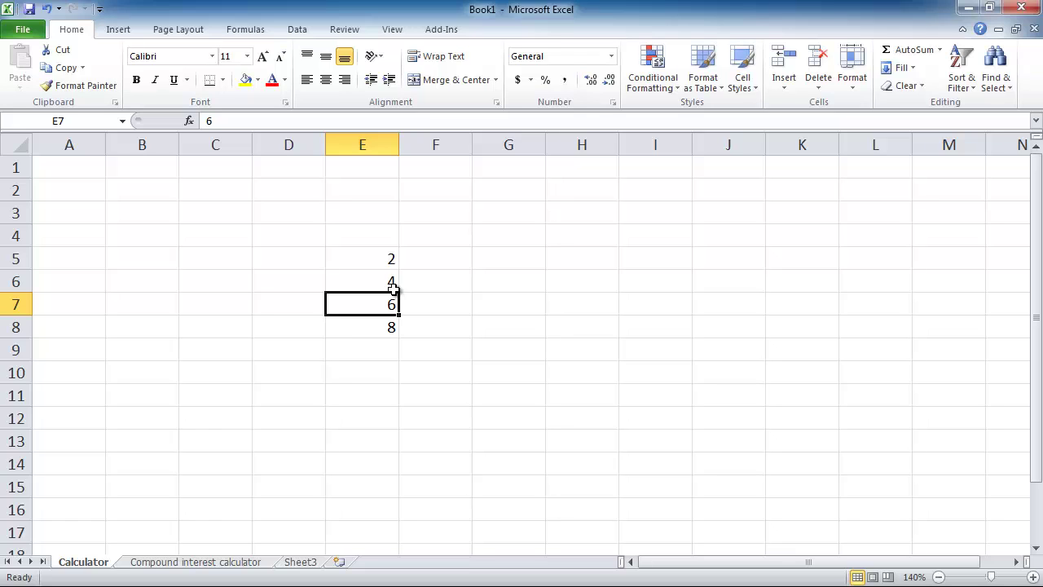
key(Down)
key(Down)
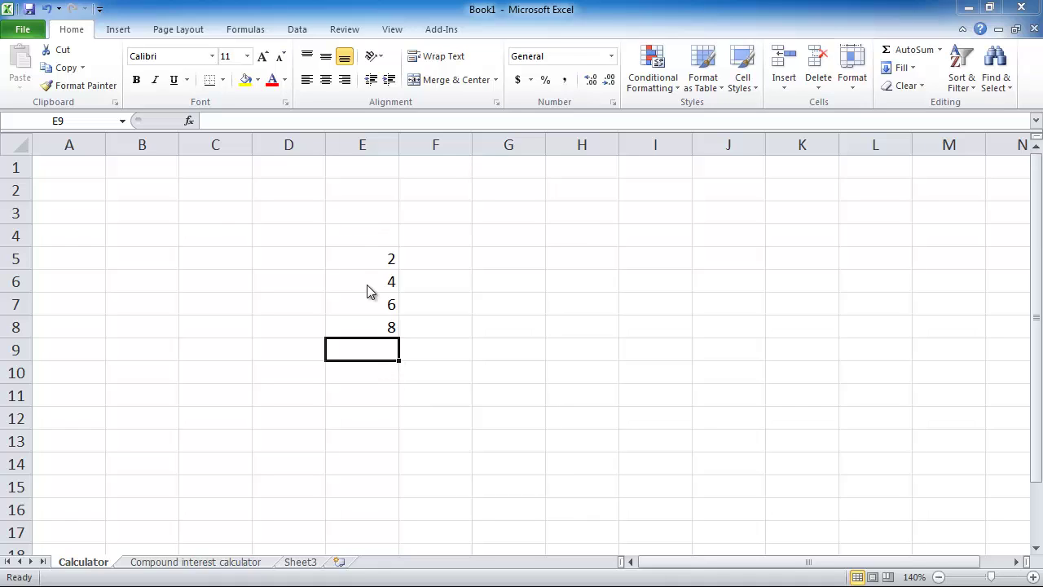
click(371, 356)
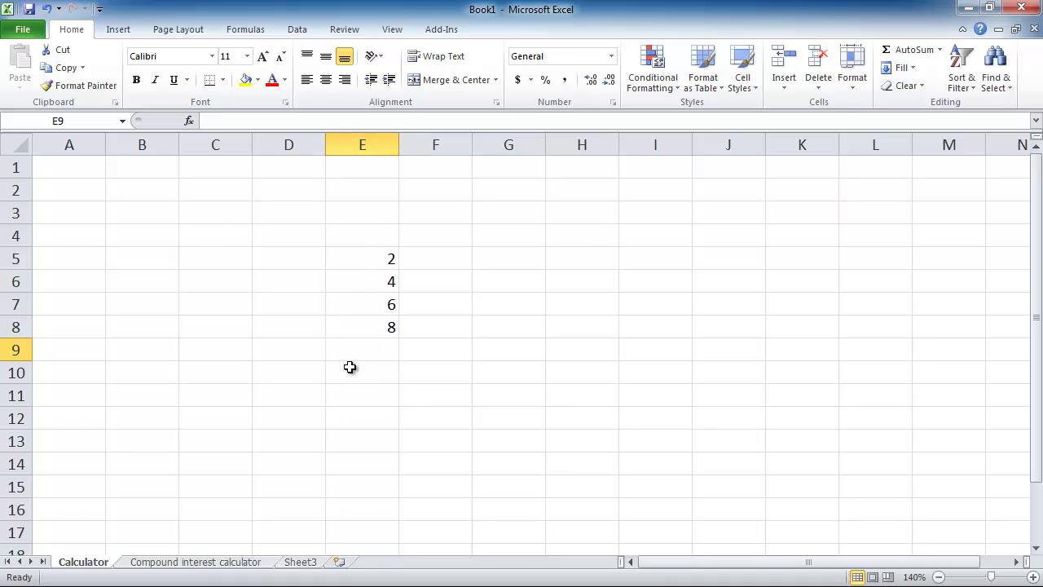
Type 2+4+6+8 as a plain entry in E9, correcting the mistyped 9.
click(350, 375)
click(354, 398)
click(360, 349)
text(2)
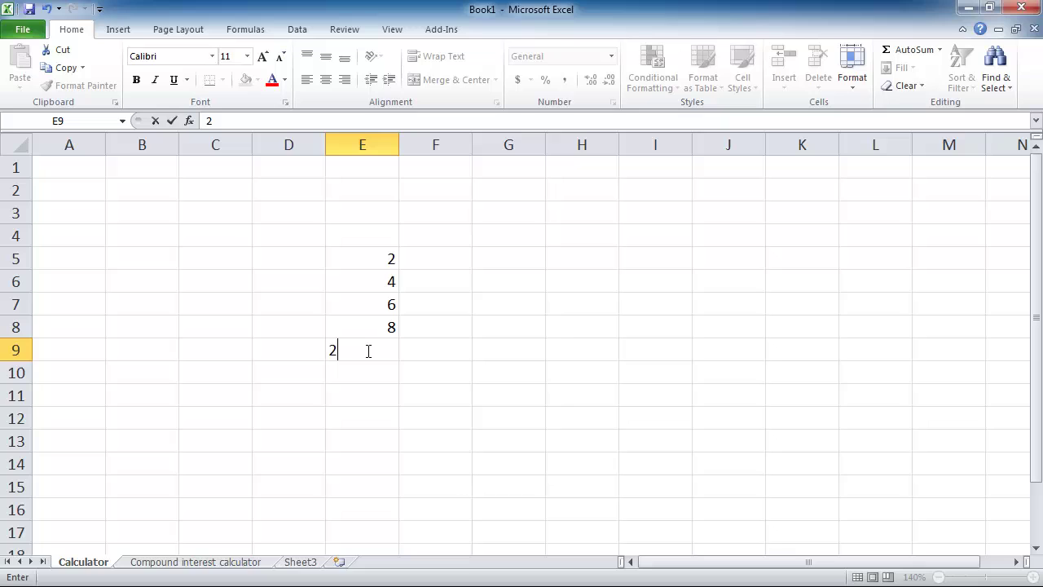
text(+4+6+9)
key(BackSpace)
text(8)
key(Left)
click(367, 349)
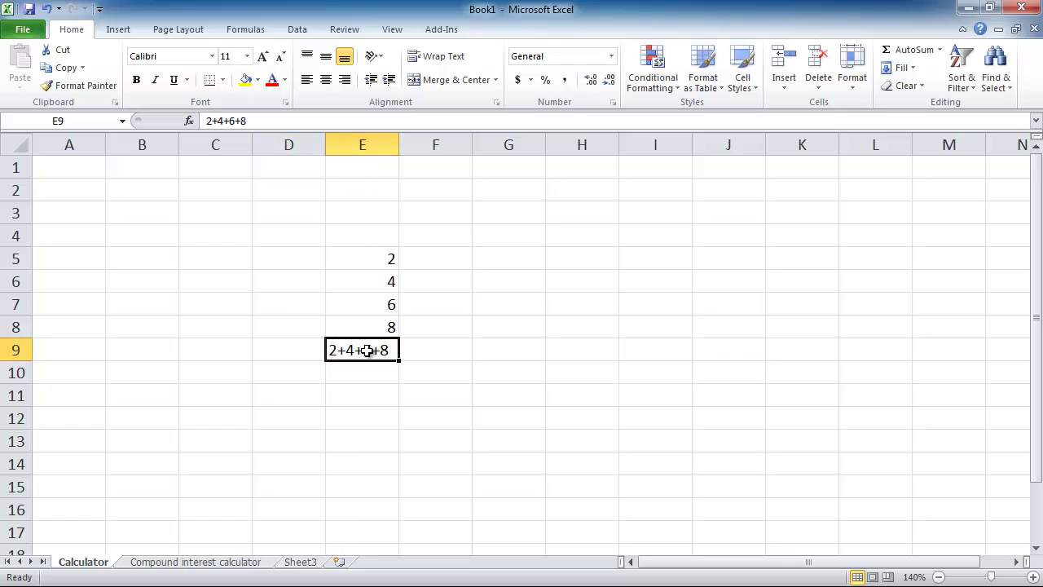
Build =E5+E6+E7+E8 in E9 by clicking each cell, giving 20.
text(=)
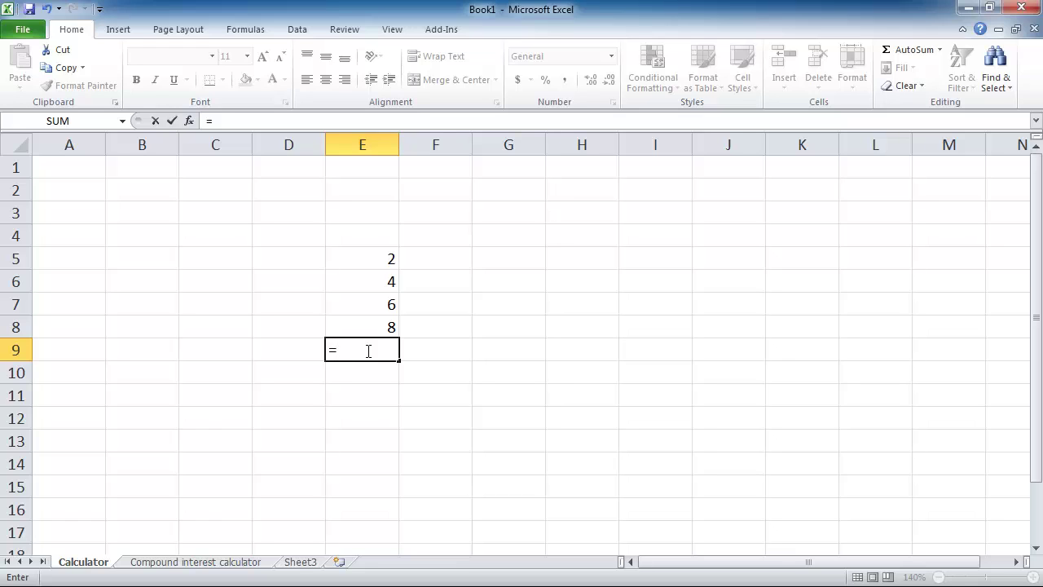
click(372, 263)
text(+)
click(378, 281)
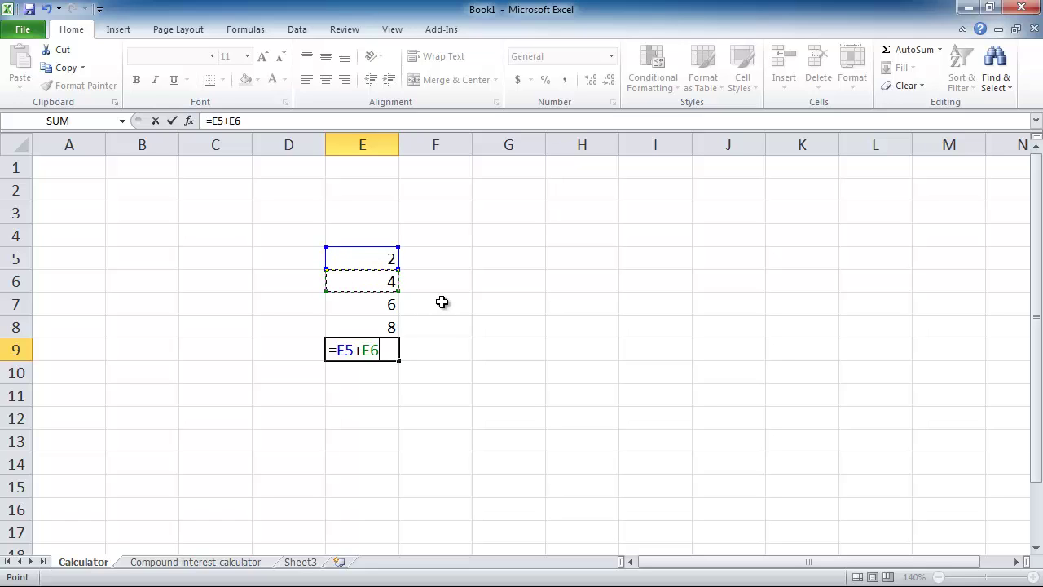
text(+)
click(393, 305)
text(+)
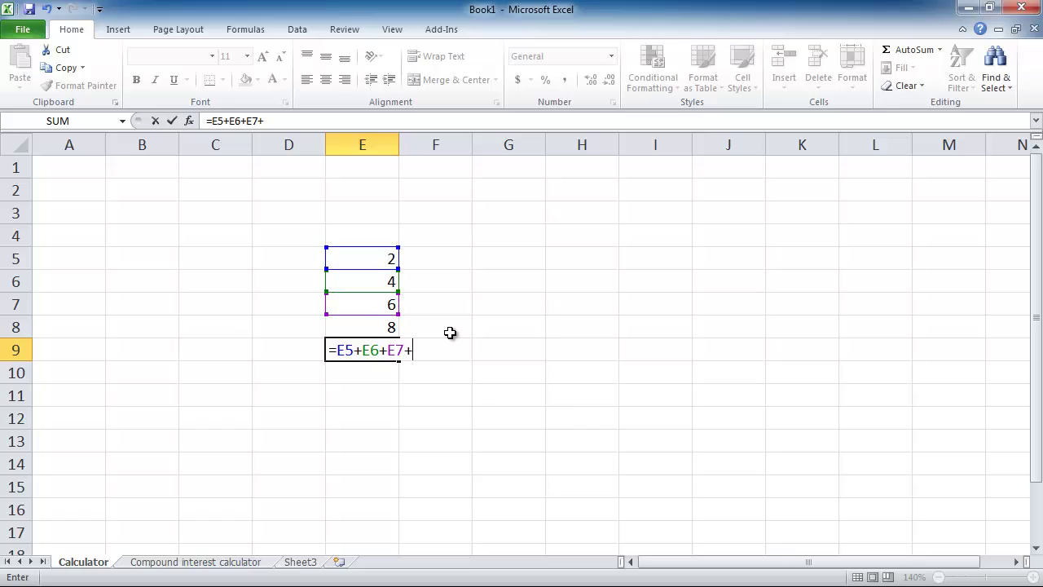
click(396, 330)
drag(339, 350, 435, 350)
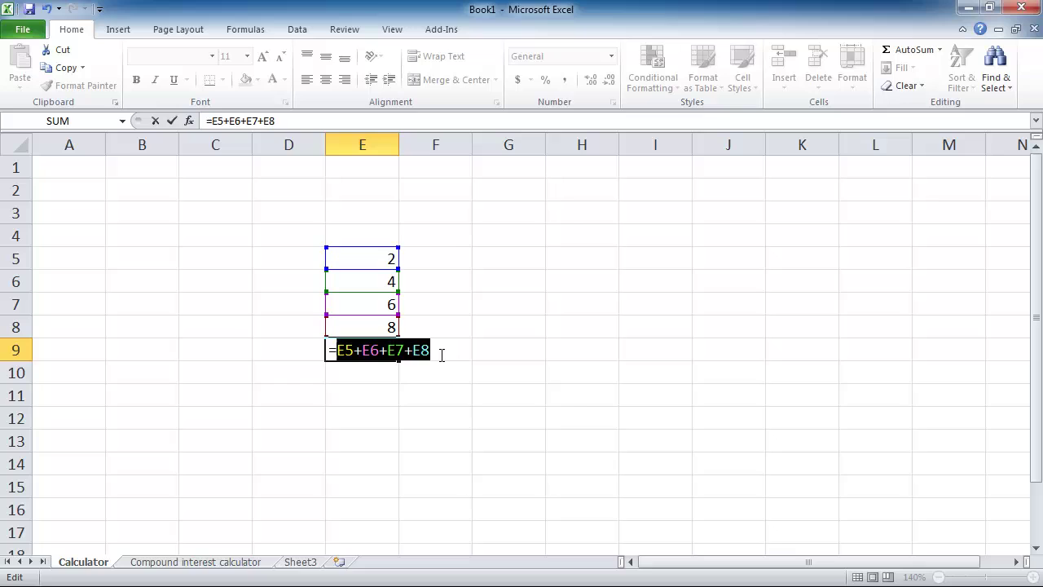
key(Return)
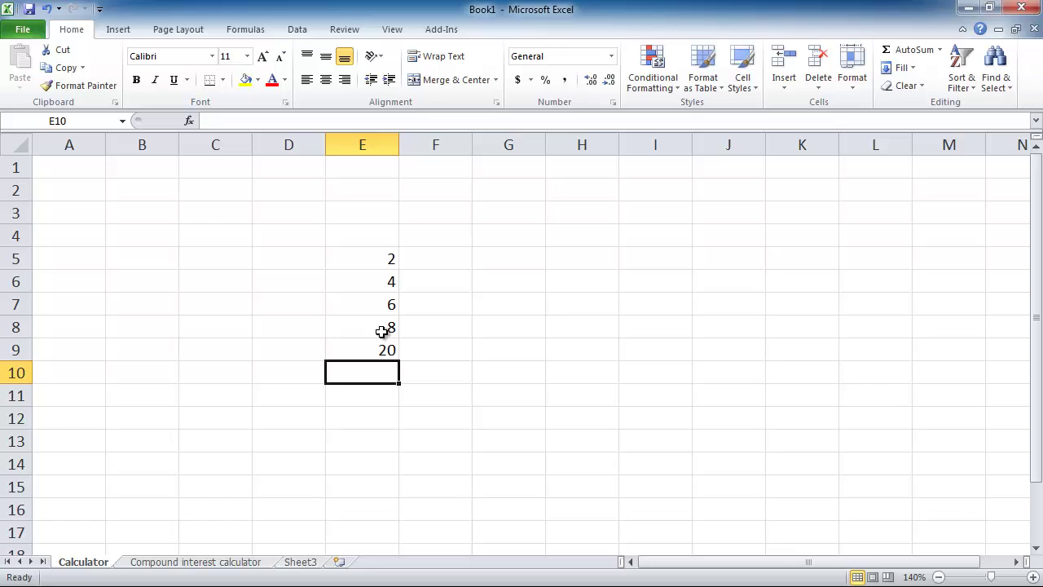
Enter 7 in E7, 60 in E6 and 800 in E8, so E9 totals 869.
click(387, 306)
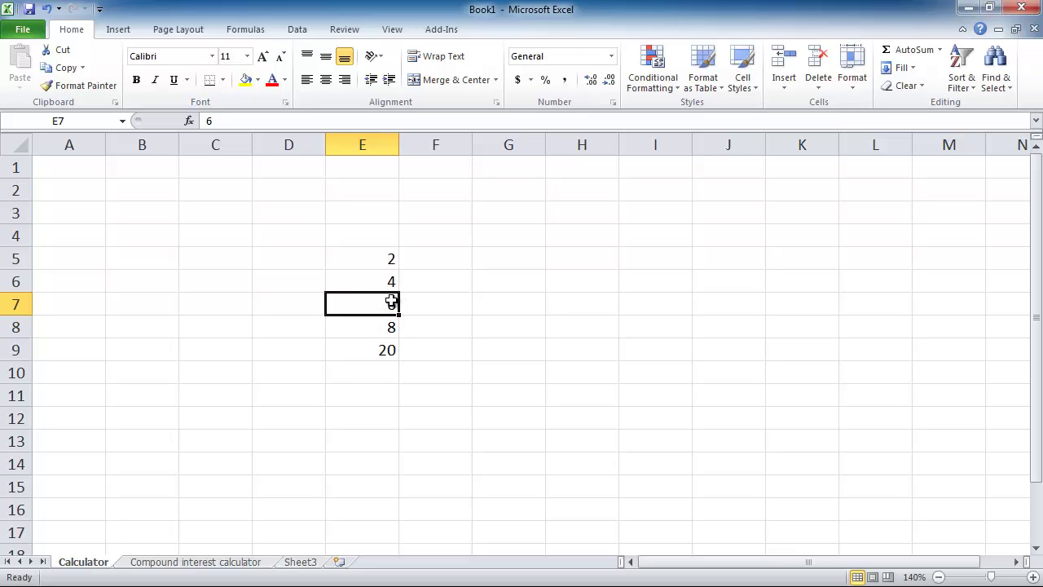
text(7)
key(Return)
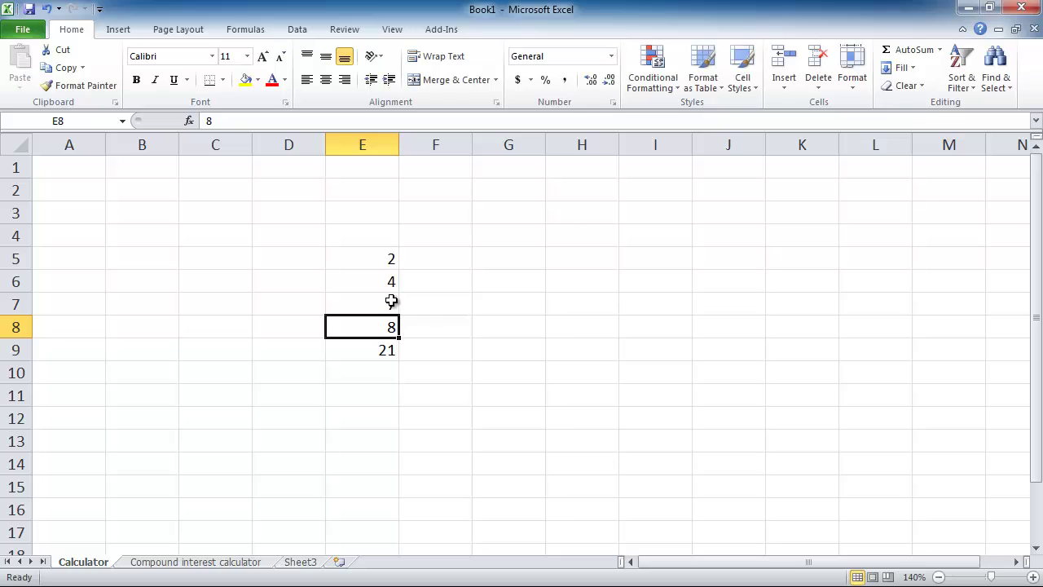
click(380, 351)
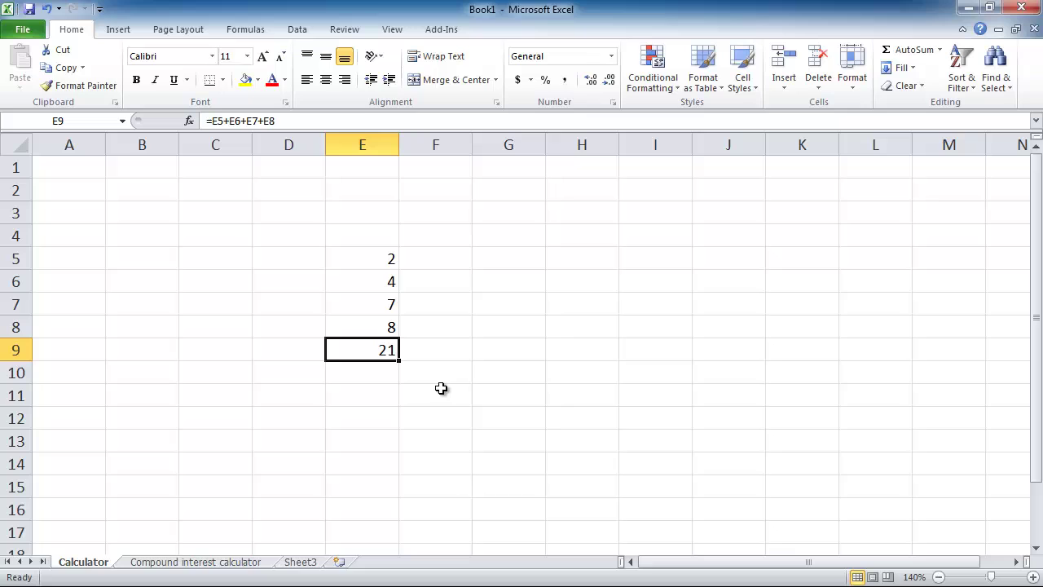
click(387, 287)
text(60)
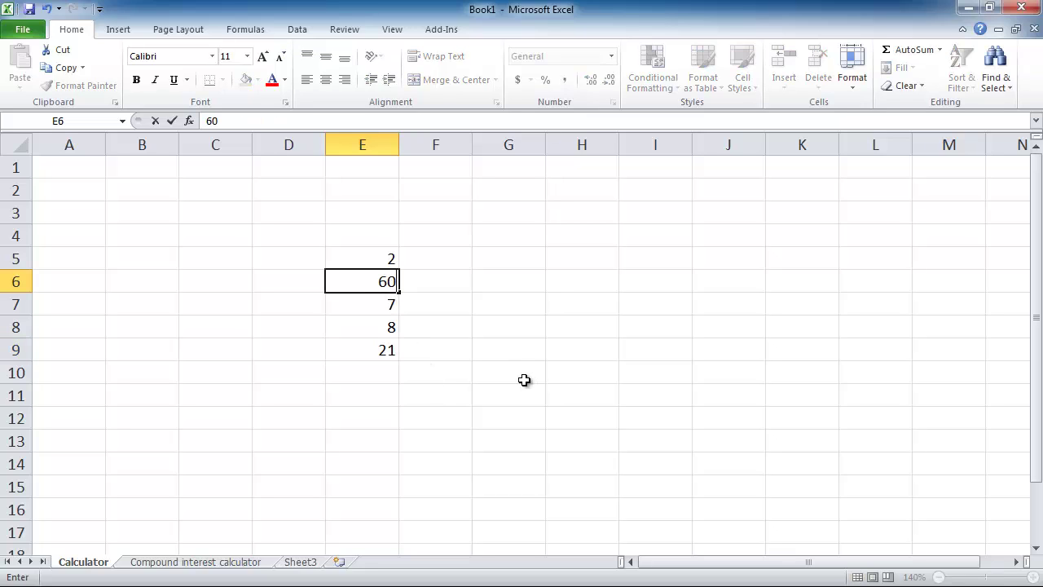
key(Return)
key(Return)
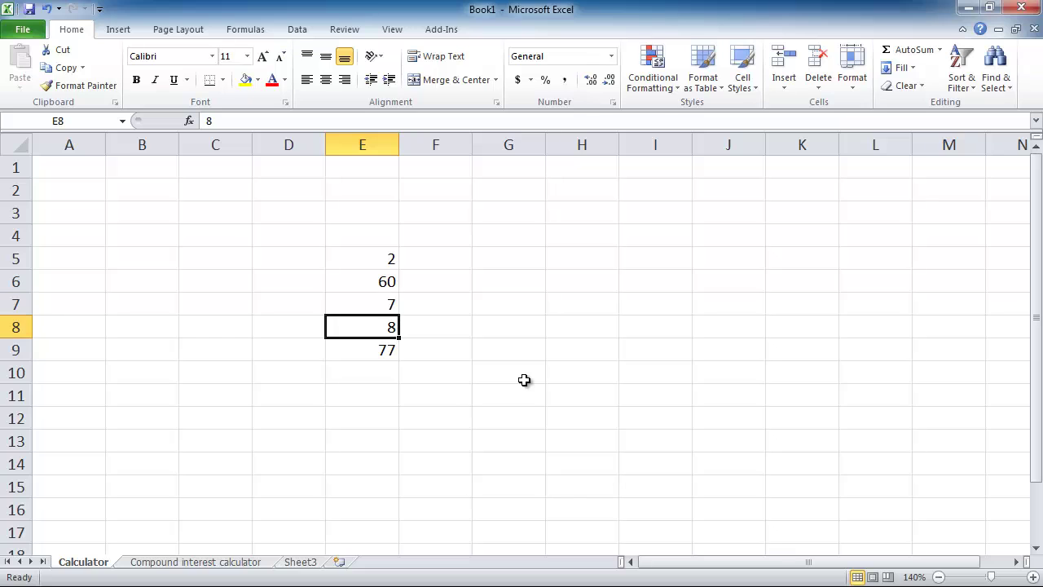
text(800)
key(Return)
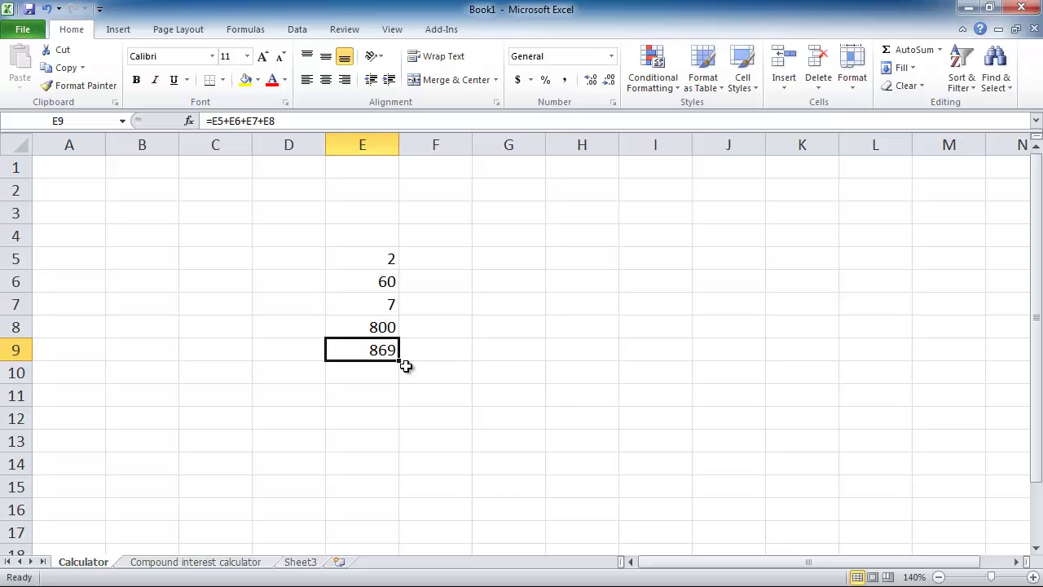
Replace the plus signs in E9's formula with * and / to get =E5+E6*E7/E8.
click(244, 121)
double_click(244, 120)
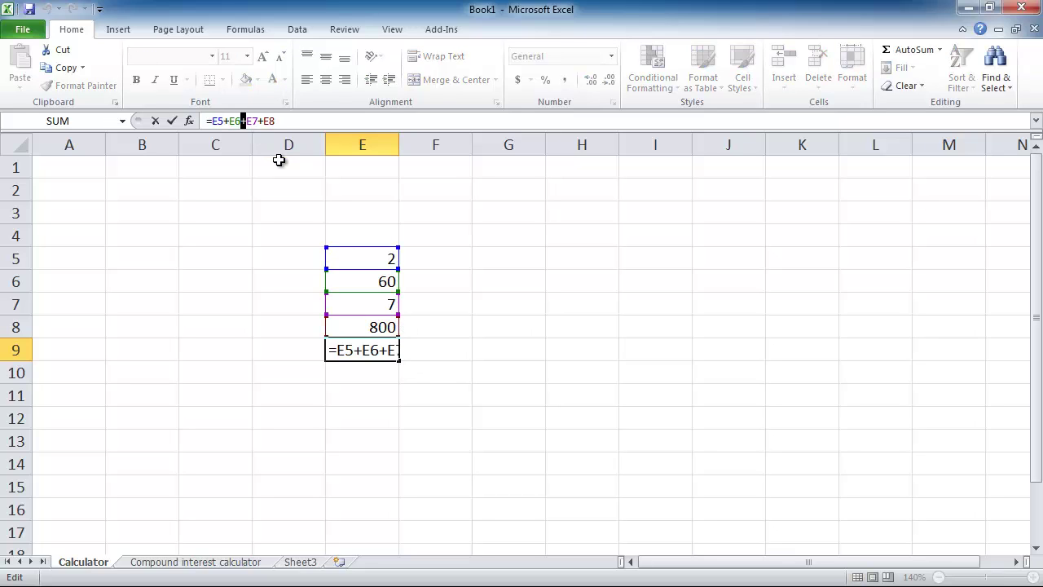
text(*)
key(Right)
key(shift+Right)
text(/)
key(Return)
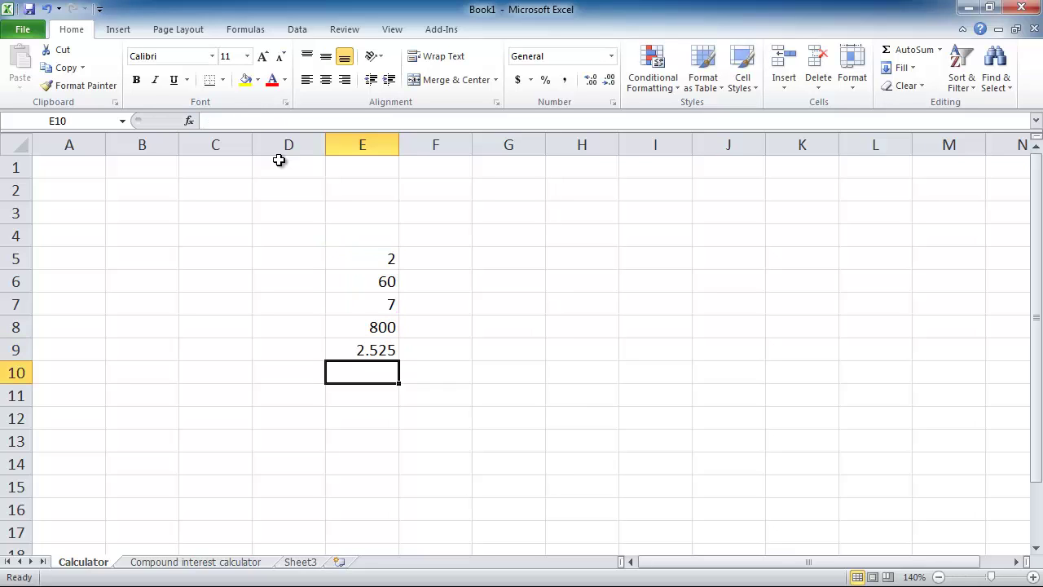
key(Up)
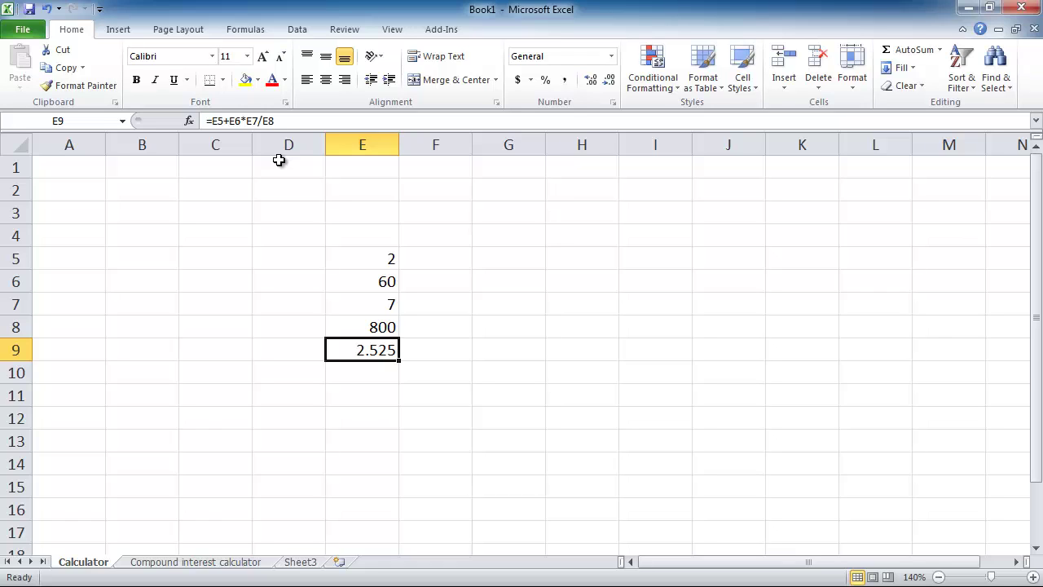
click(264, 120)
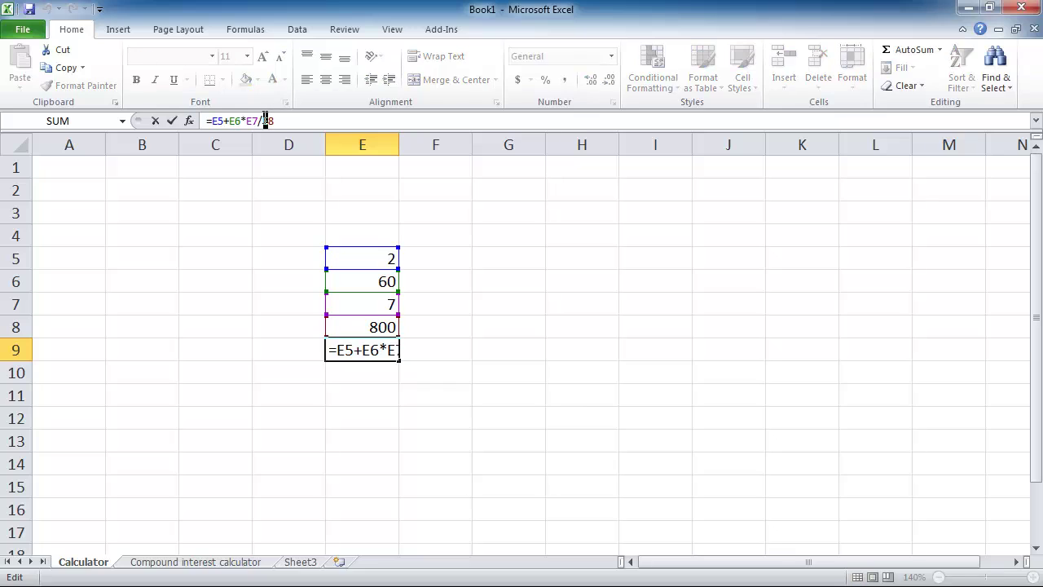
key(ctrl+Return)
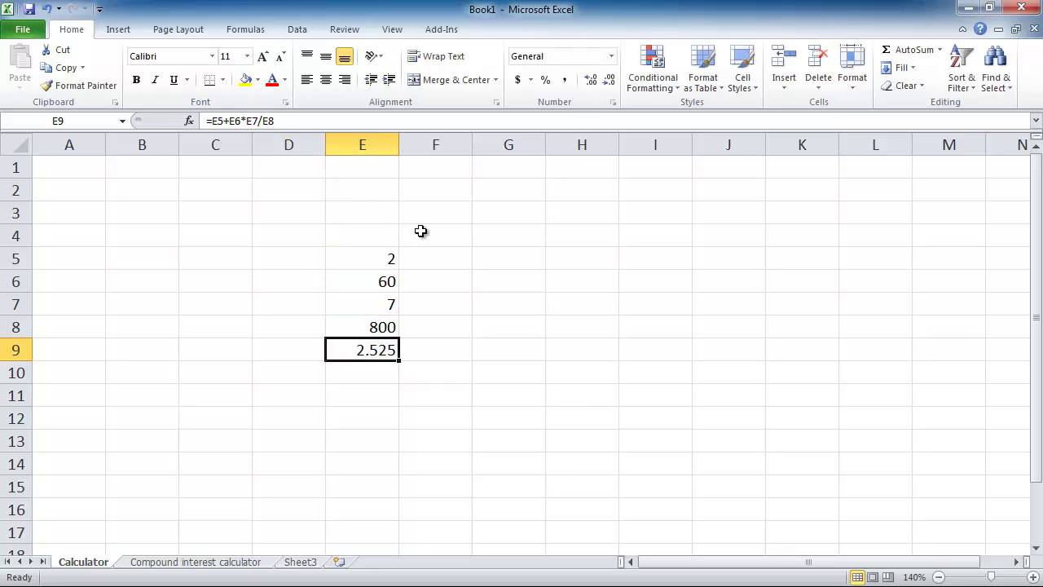
click(435, 218)
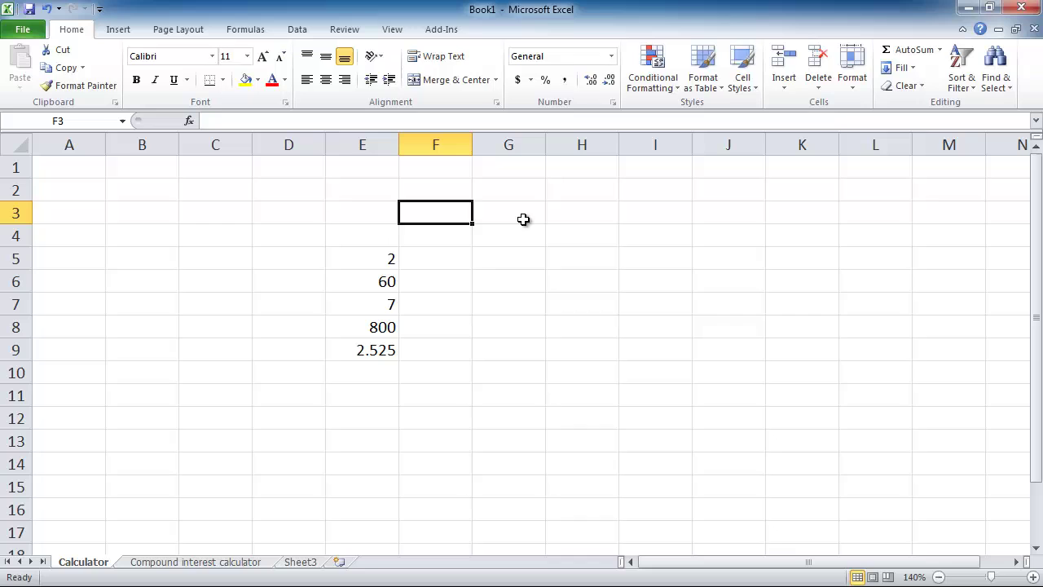
Enter 50 in cell F3.
text(3)
key(Return)
key(Up)
text(50)
key(Return)
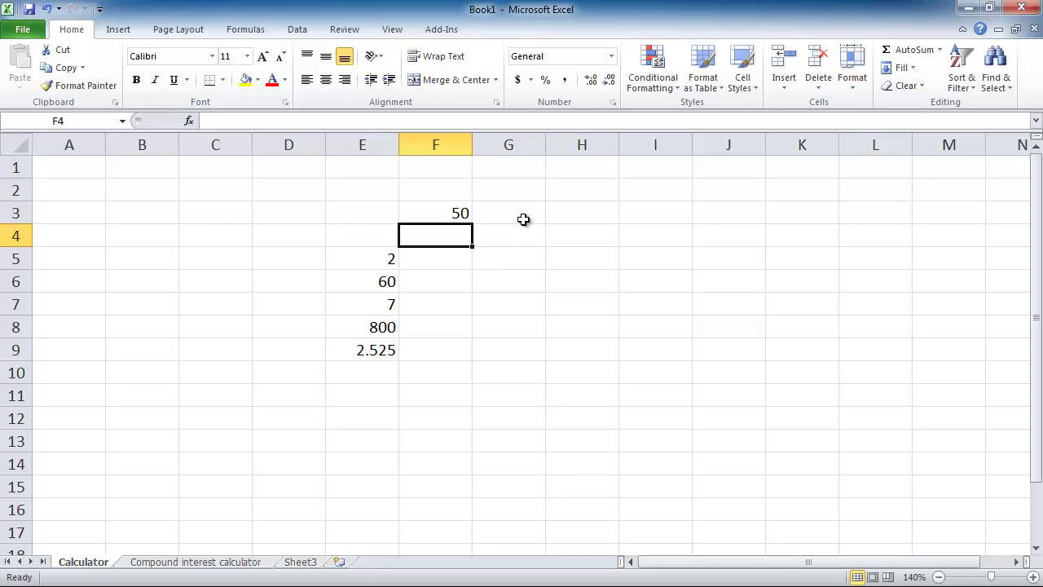
Change E9's formula to divide by F3 instead of E8, giving 10.4.
click(393, 349)
click(398, 121)
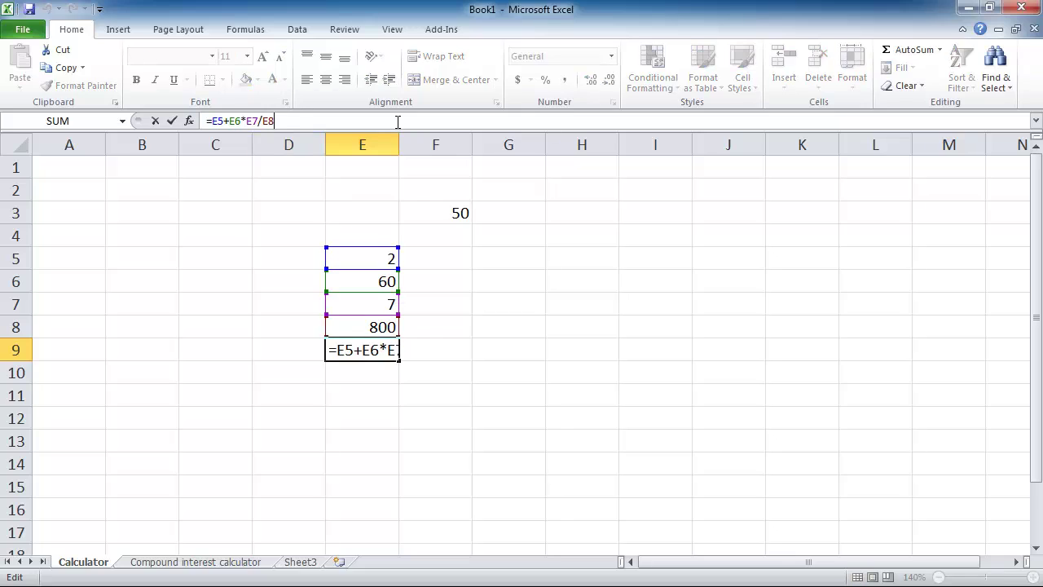
text(+)
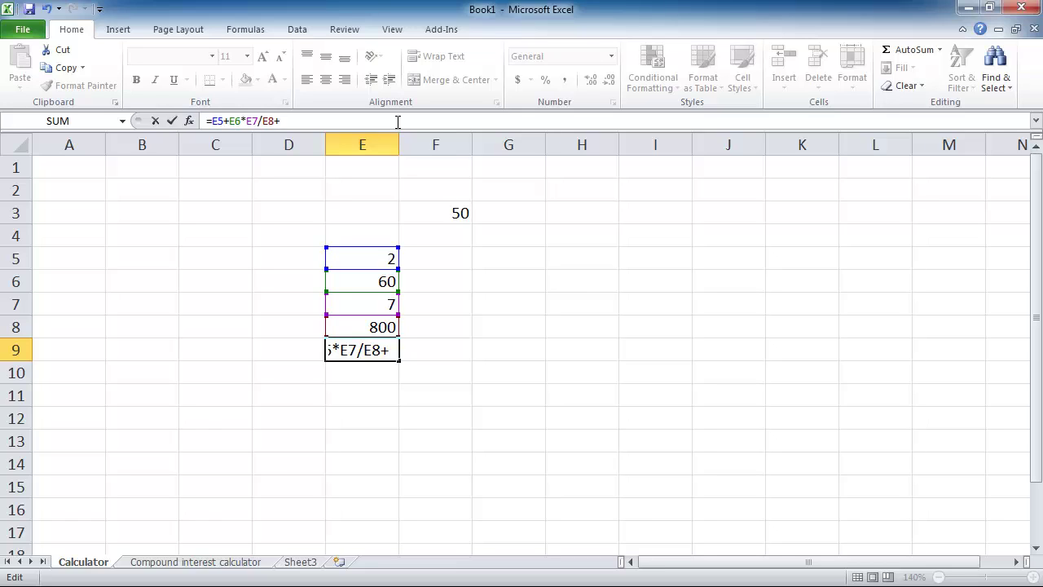
key(BackSpace)
key(shift+End)
text(F3)
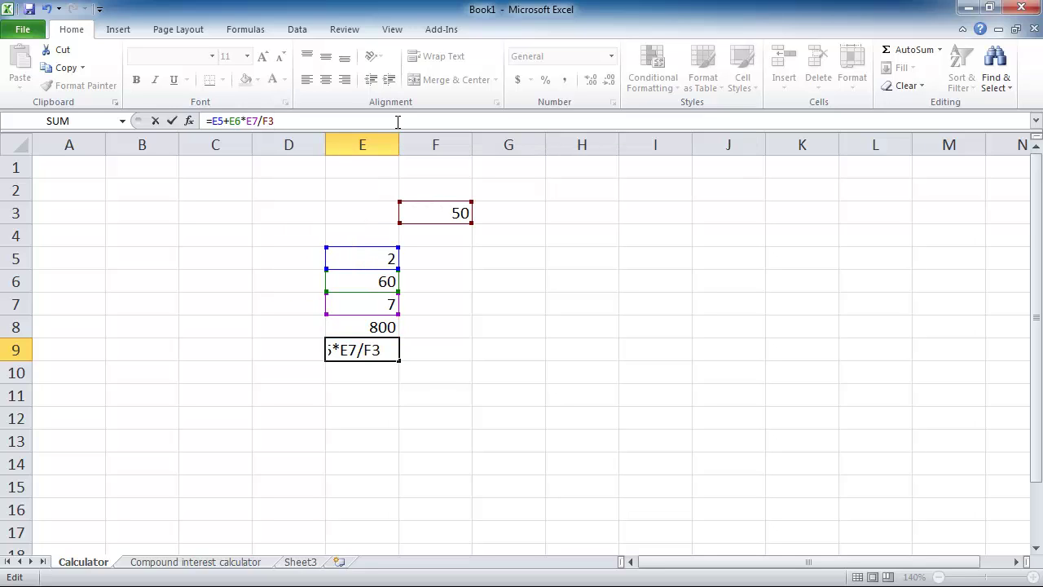
key(Return)
key(Up)
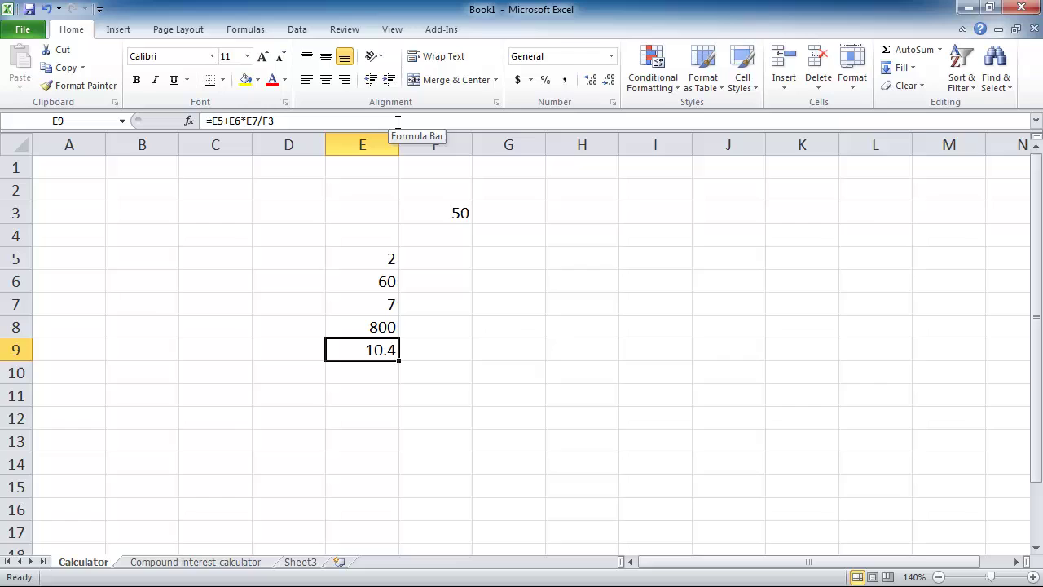